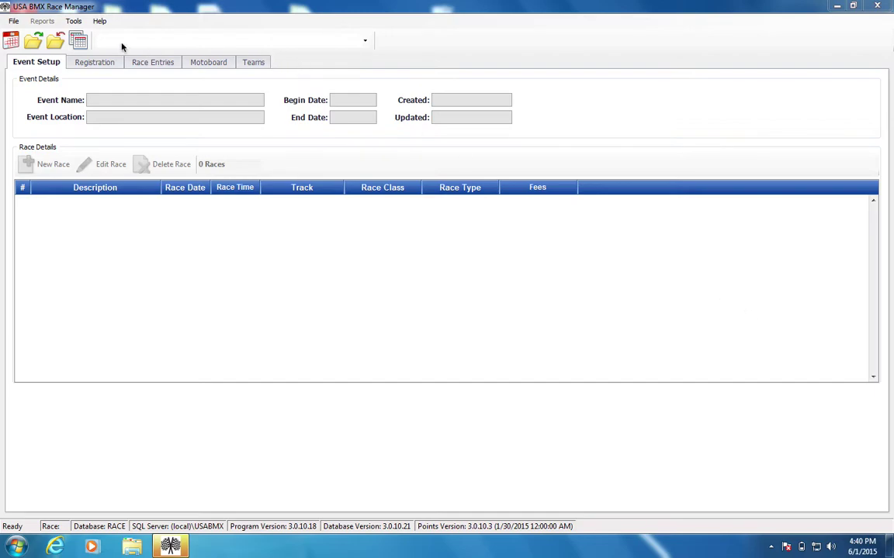
Step: Open the STATE QUALIFIER WEEKEND event that begins 02/06/2015
{"action": "left_click", "coordinate": [33, 41]}
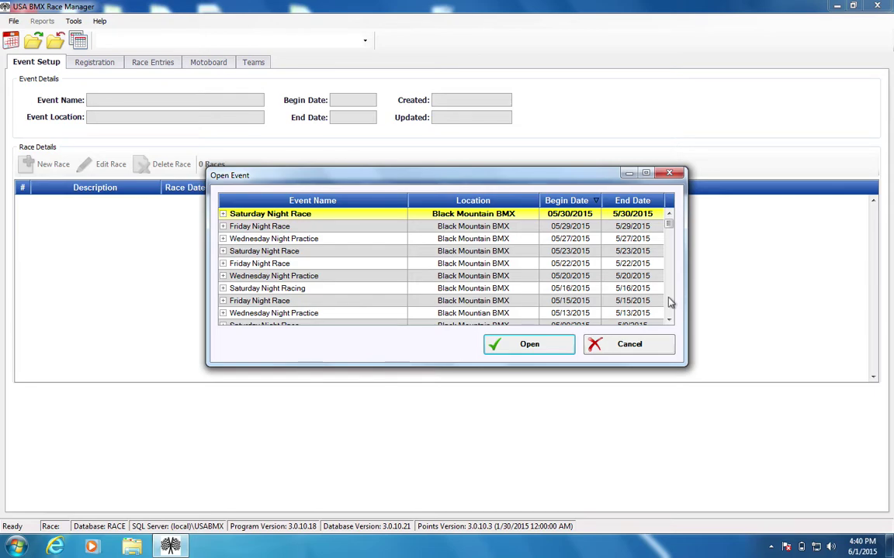
{"action": "left_click", "coordinate": [669, 319]}
{"action": "left_click", "coordinate": [668, 320]}
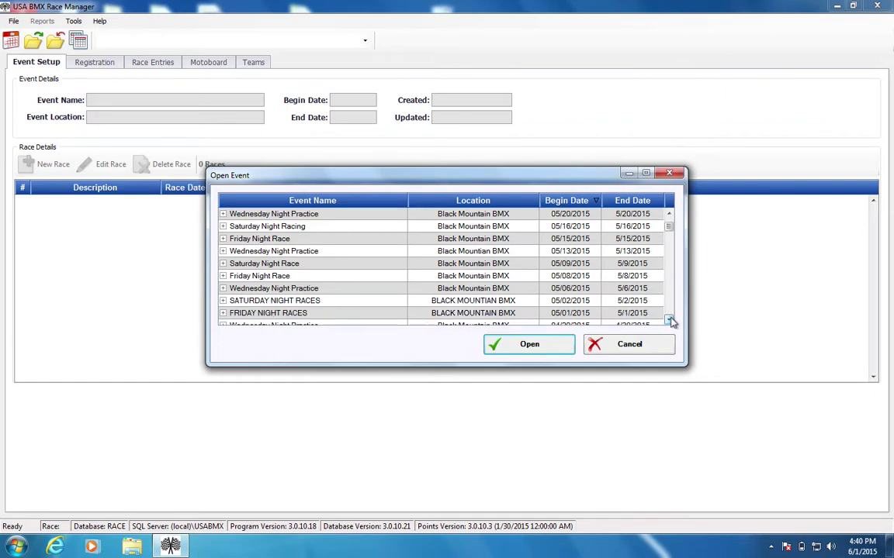
{"action": "left_click", "coordinate": [668, 320]}
{"action": "left_click", "coordinate": [669, 319]}
{"action": "left_click", "coordinate": [668, 320]}
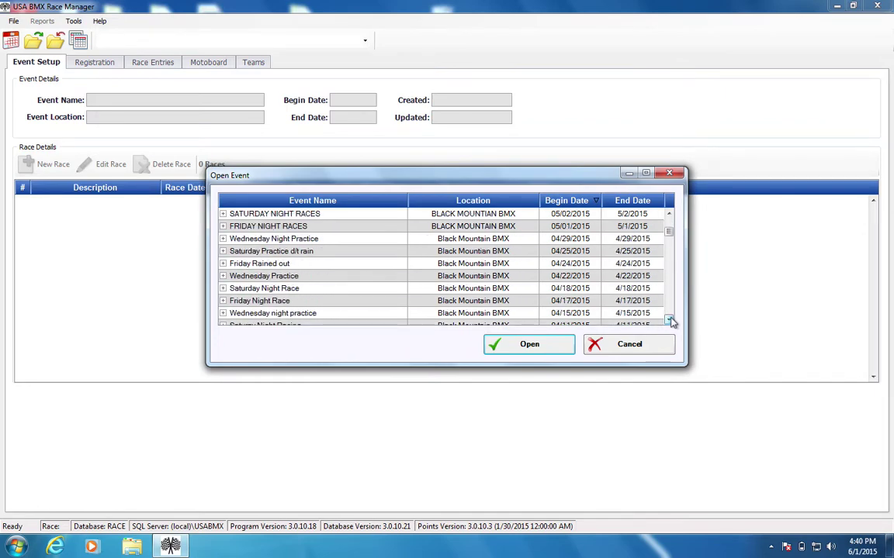
{"action": "left_click", "coordinate": [668, 320]}
{"action": "left_click", "coordinate": [668, 320]}
{"action": "left_click", "coordinate": [669, 319]}
{"action": "left_click", "coordinate": [669, 319]}
{"action": "left_click", "coordinate": [669, 320]}
{"action": "left_click", "coordinate": [669, 320]}
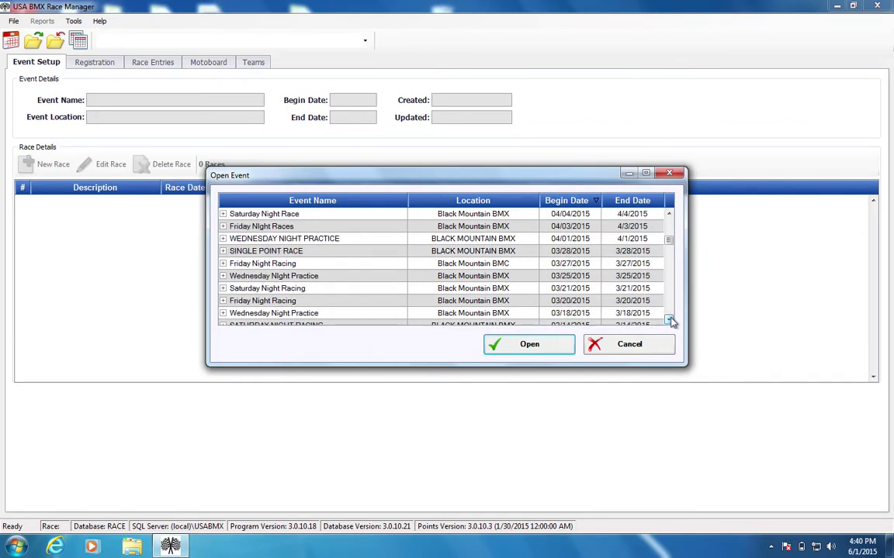
{"action": "left_click", "coordinate": [669, 320]}
{"action": "left_click", "coordinate": [669, 319]}
{"action": "left_click", "coordinate": [669, 320]}
{"action": "left_click", "coordinate": [668, 320]}
{"action": "left_click", "coordinate": [668, 320]}
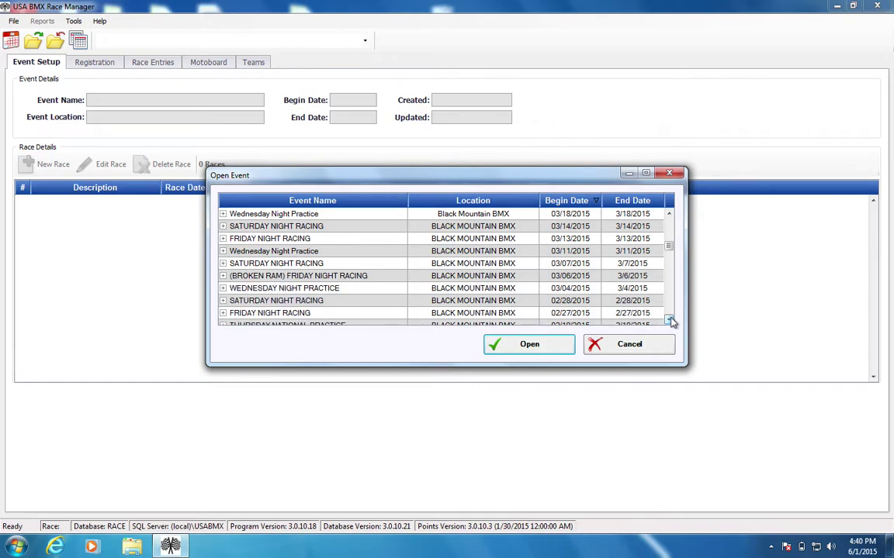
{"action": "left_click", "coordinate": [669, 320]}
{"action": "left_click", "coordinate": [668, 320]}
{"action": "left_click", "coordinate": [668, 320]}
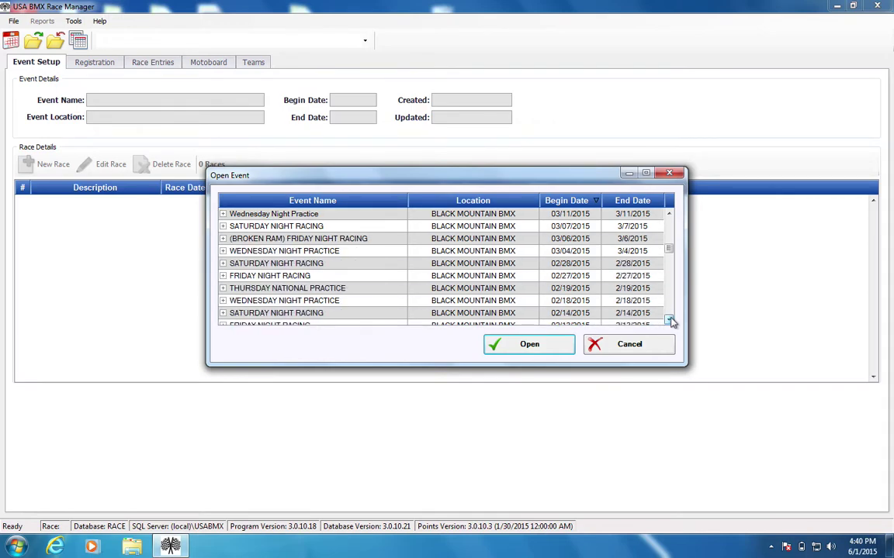
{"action": "left_click", "coordinate": [668, 320]}
{"action": "left_click", "coordinate": [669, 319]}
{"action": "left_click", "coordinate": [669, 320]}
{"action": "left_click", "coordinate": [669, 320]}
{"action": "left_click", "coordinate": [668, 320]}
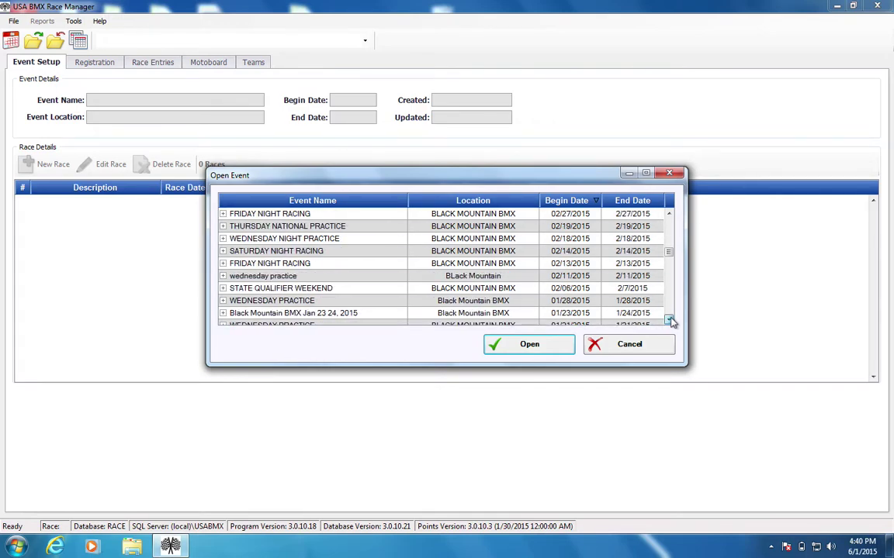
{"action": "left_click", "coordinate": [371, 290]}
{"action": "left_click", "coordinate": [522, 354]}
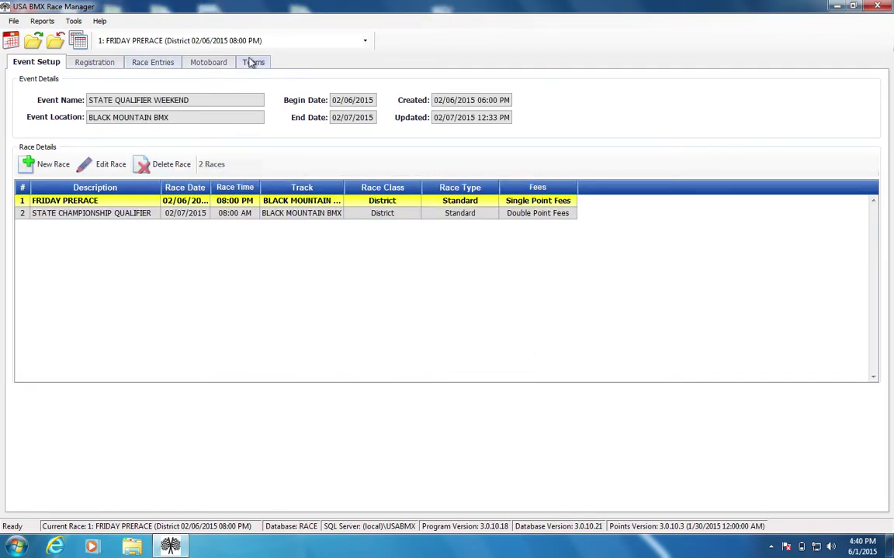
Step: Show the event's race entries and set the current race to 2: STATE CHAMPIONSHIP QUALIFIER
{"action": "left_click", "coordinate": [141, 61]}
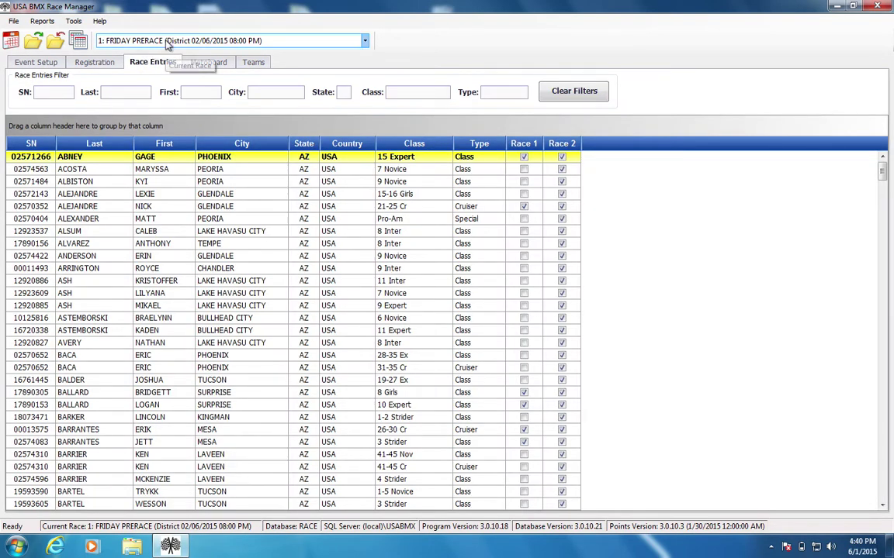
{"action": "left_click", "coordinate": [152, 41]}
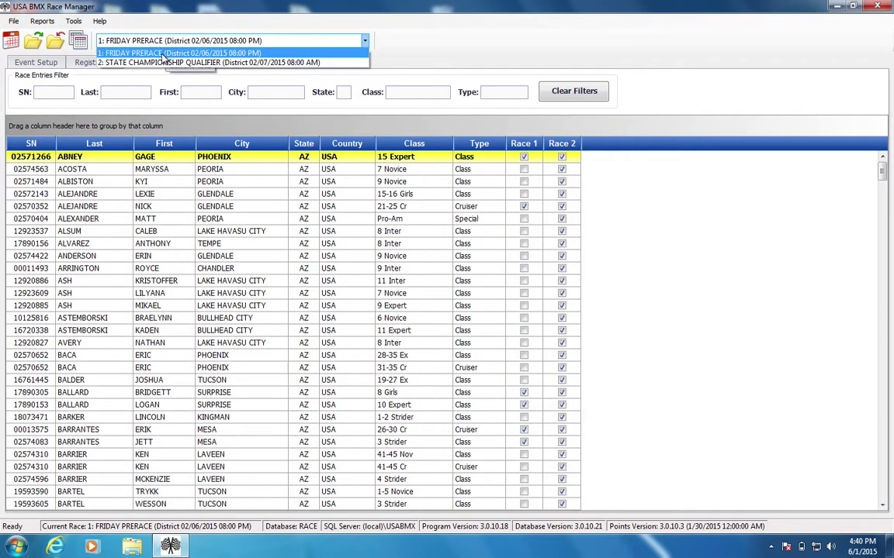
{"action": "left_click", "coordinate": [165, 62]}
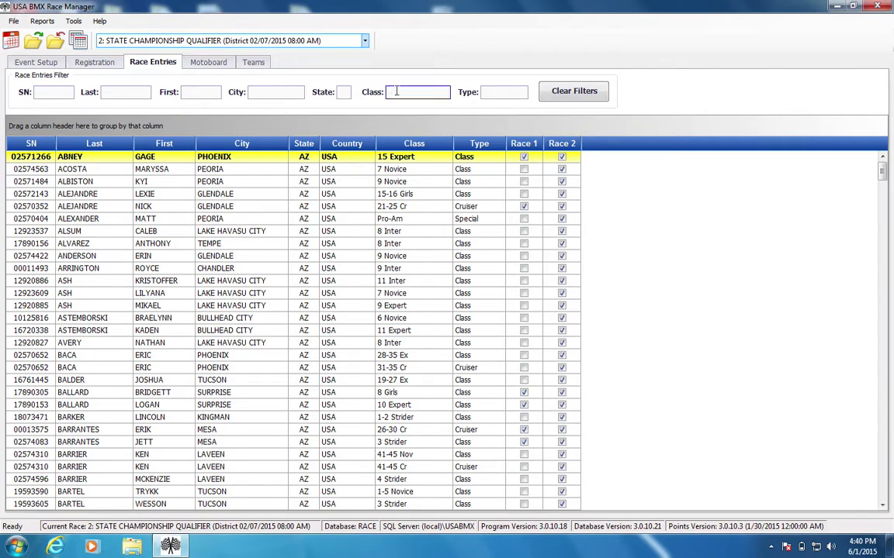
Step: Filter the race entries by type "cruiser" to review the cruiser riders, and clear the filter
{"action": "left_click", "coordinate": [506, 92]}
{"action": "type", "text": "c"}
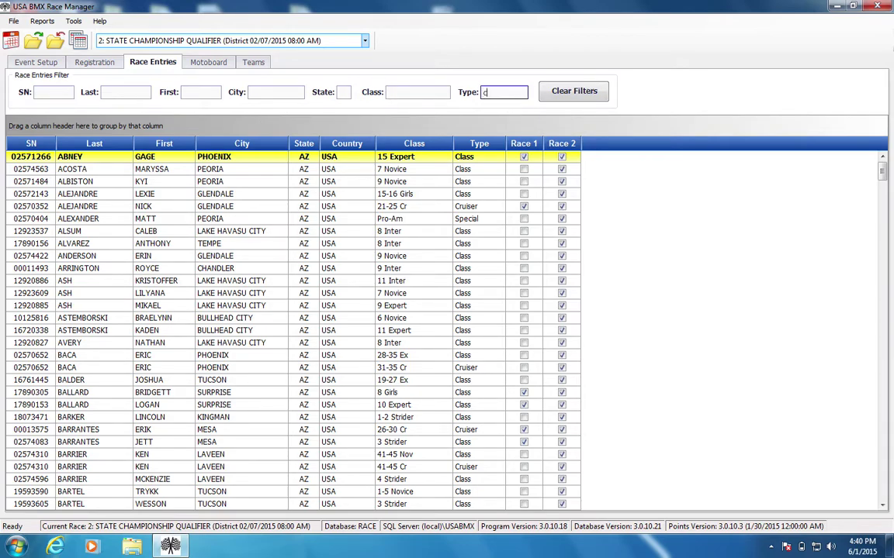
{"action": "type", "text": "ru"}
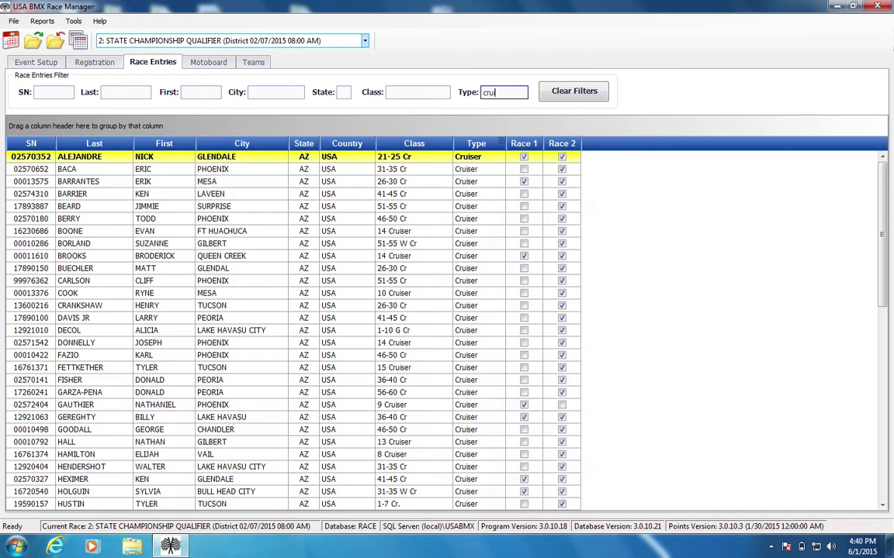
{"action": "type", "text": "iser"}
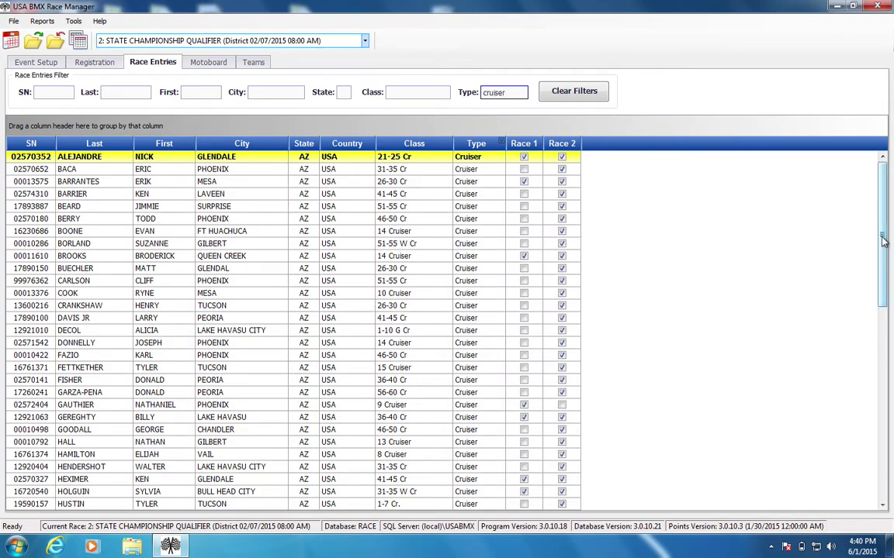
{"action": "left_click_drag", "start_coordinate": [882, 280], "coordinate": [876, 159]}
{"action": "left_click", "coordinate": [557, 95]}
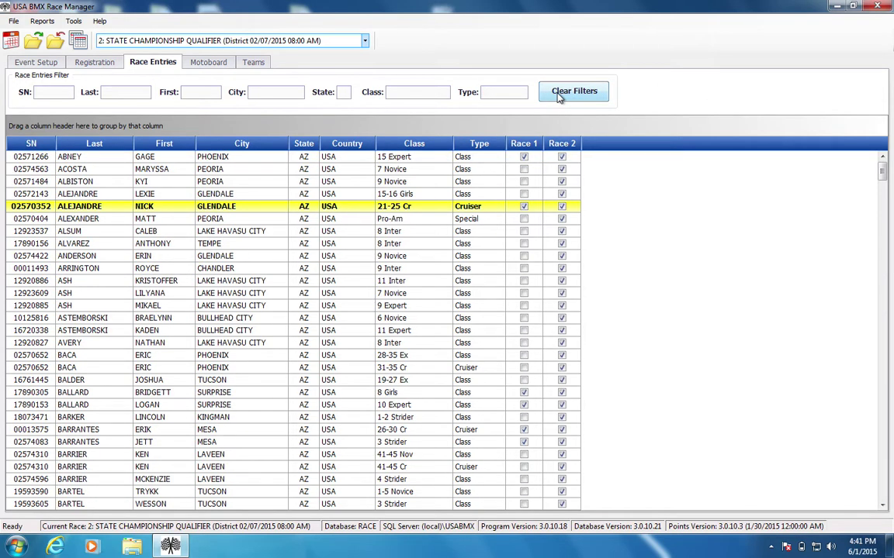
Step: Filter the race entries by type "speci" and select the Pro-Am entry from the Netherlands
{"action": "left_click", "coordinate": [498, 91]}
{"action": "type", "text": "sp"}
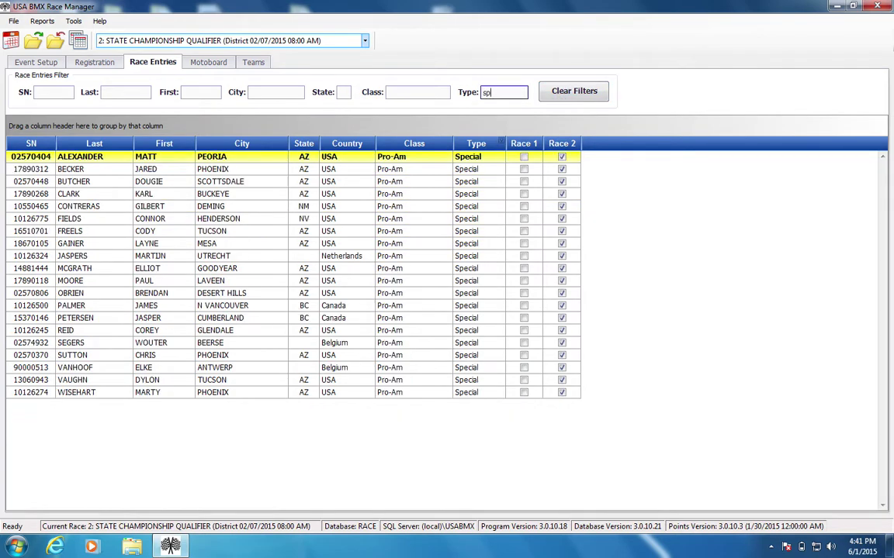
{"action": "type", "text": "eci"}
{"action": "left_click", "coordinate": [341, 259]}
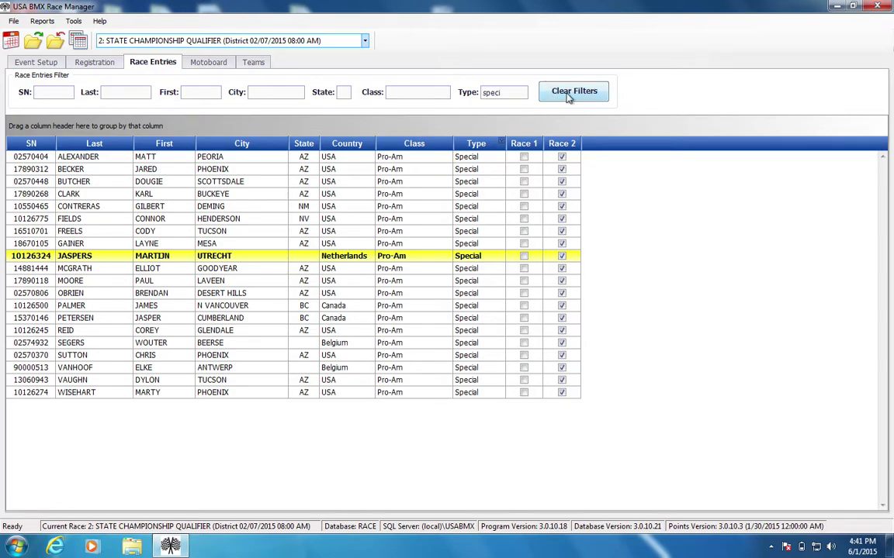
Step: Replace the type filter with "class" to view the class entries, and clear all filters
{"action": "left_click", "coordinate": [459, 93]}
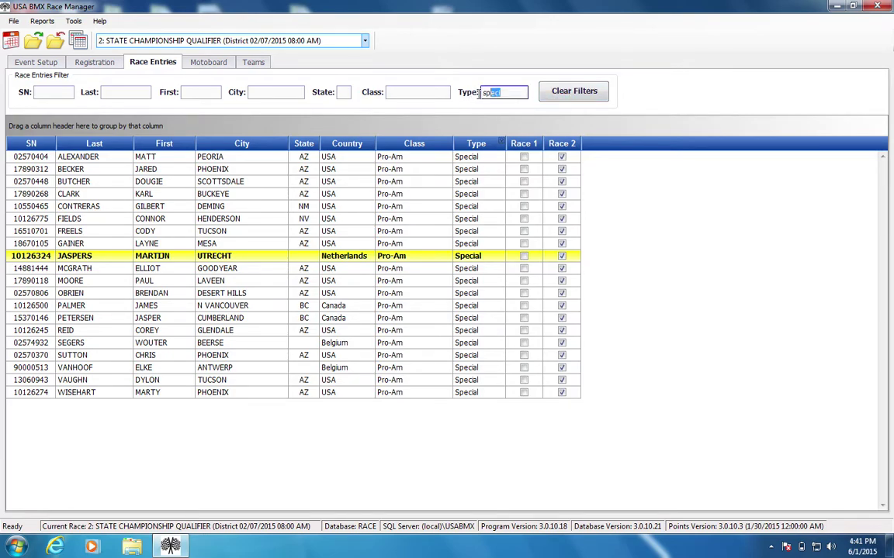
{"action": "key", "text": "BackSpace"}
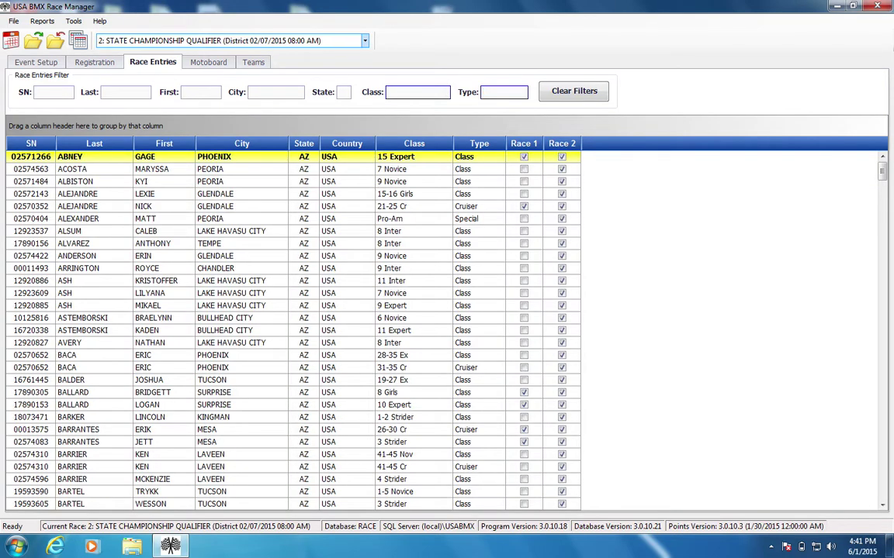
{"action": "type", "text": "class"}
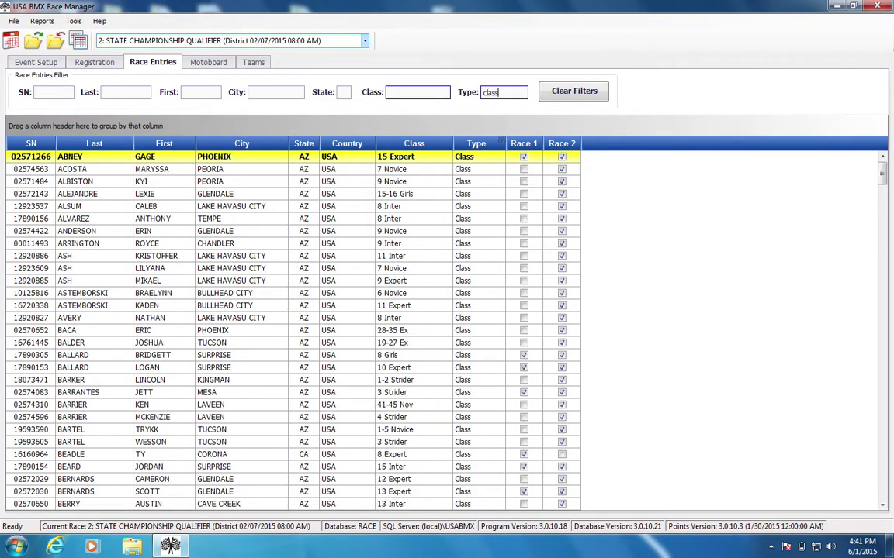
{"action": "left_click", "coordinate": [570, 92]}
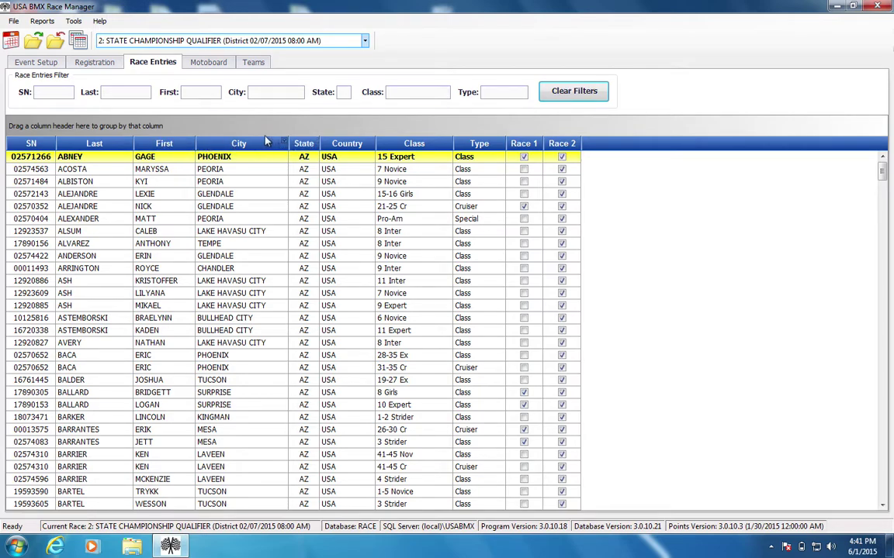
Step: Group the race entries by state and review the BC and CA groups, collapsing each one
{"action": "left_click_drag", "start_coordinate": [301, 147], "coordinate": [272, 129]}
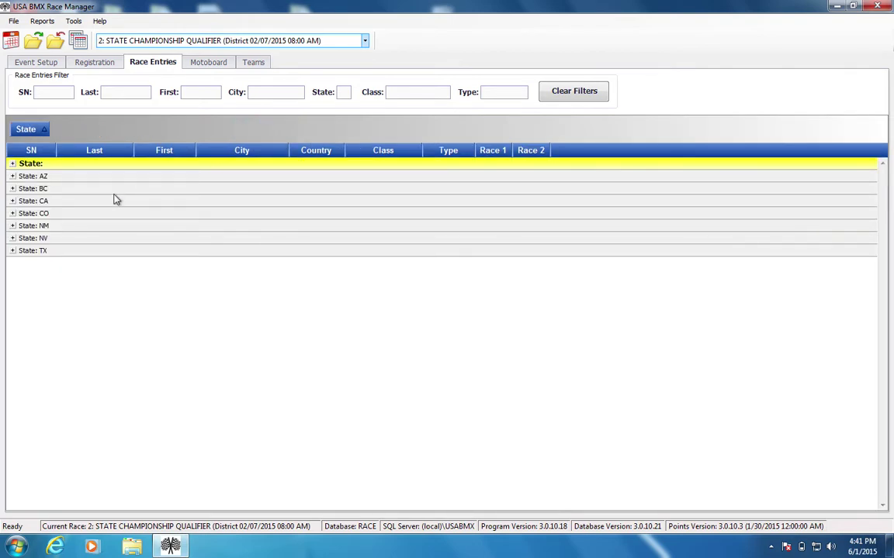
{"action": "left_click", "coordinate": [12, 189]}
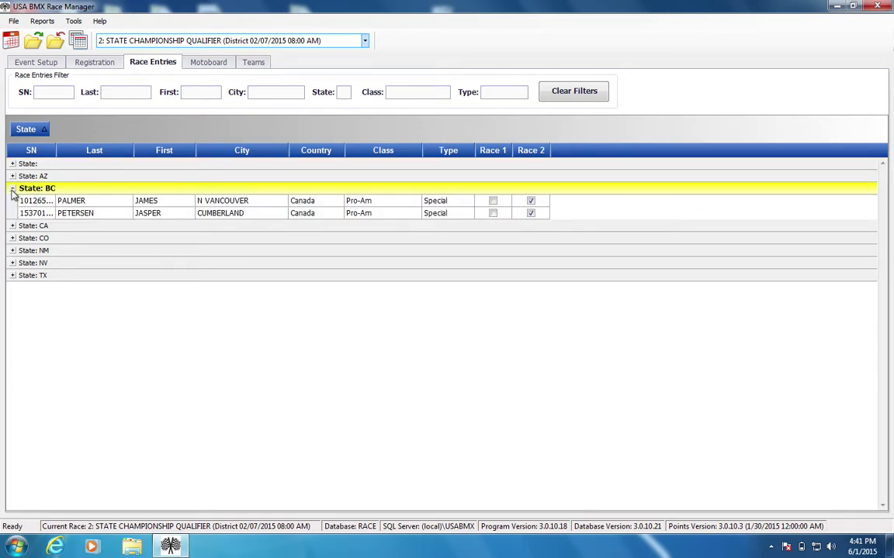
{"action": "left_click", "coordinate": [12, 188]}
{"action": "left_click", "coordinate": [13, 201]}
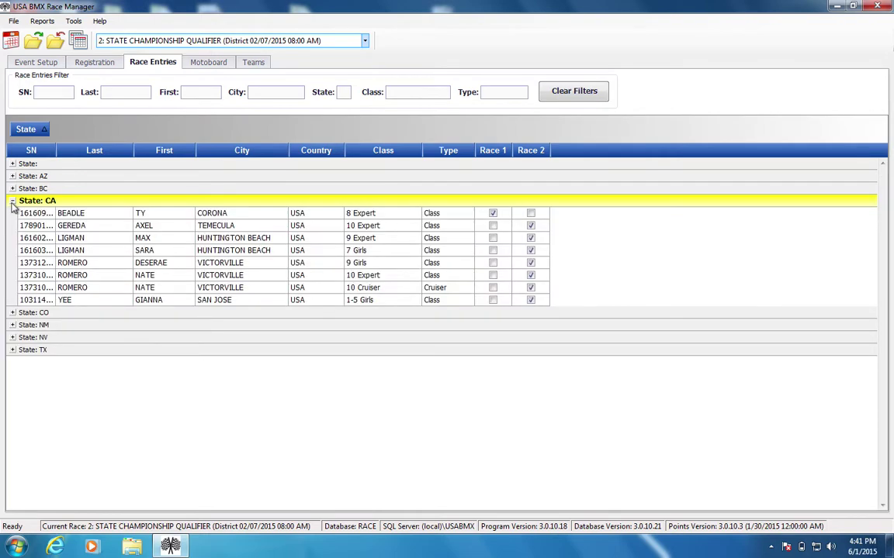
{"action": "left_click", "coordinate": [12, 201]}
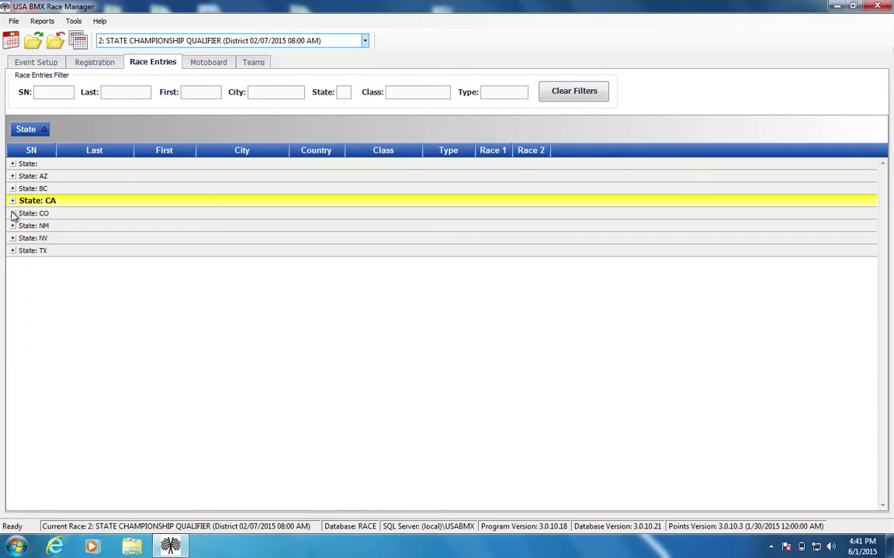
Step: Expand the CO and NM state groups in turn to examine their entries, collapsing each one
{"action": "left_click", "coordinate": [13, 214]}
{"action": "left_click", "coordinate": [12, 213]}
{"action": "left_click", "coordinate": [12, 226]}
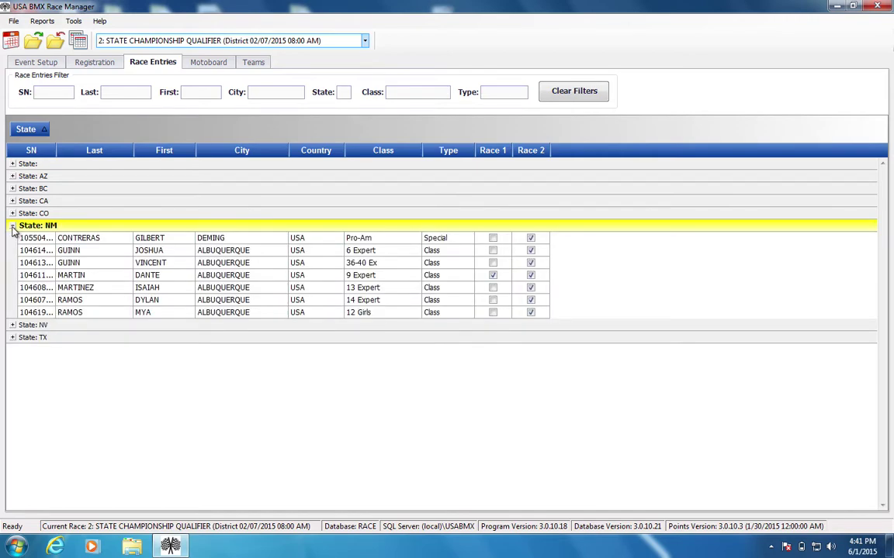
{"action": "left_click", "coordinate": [12, 226]}
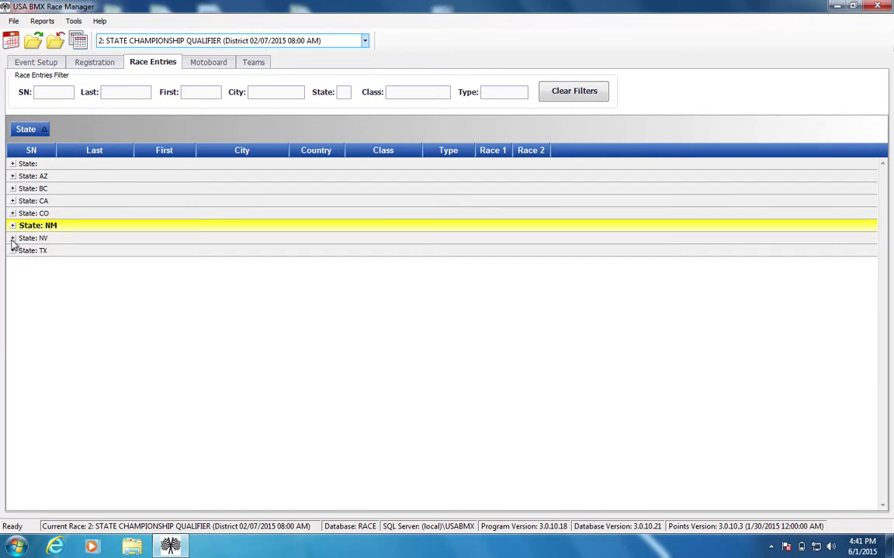
Step: Review the entries in the NV and TX state groups, and remove the grouping by state
{"action": "left_click", "coordinate": [12, 238]}
{"action": "left_click", "coordinate": [13, 238]}
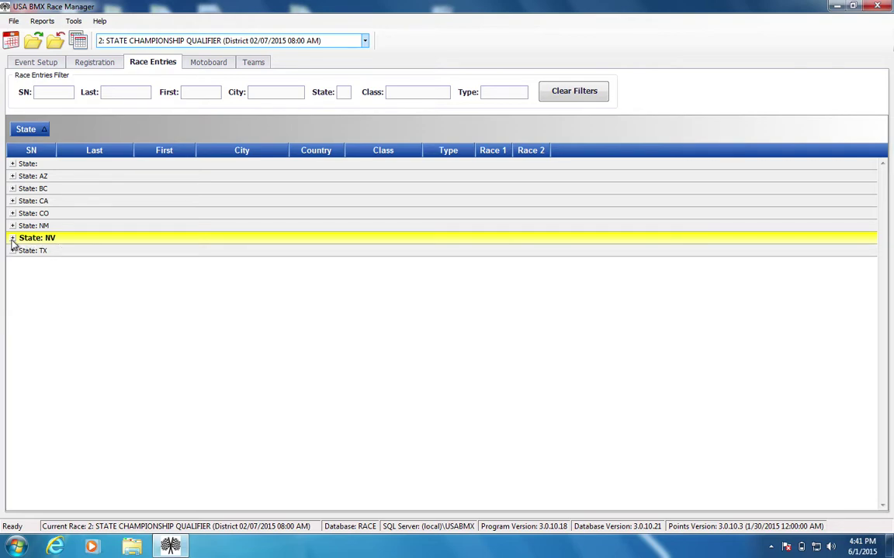
{"action": "left_click", "coordinate": [13, 238]}
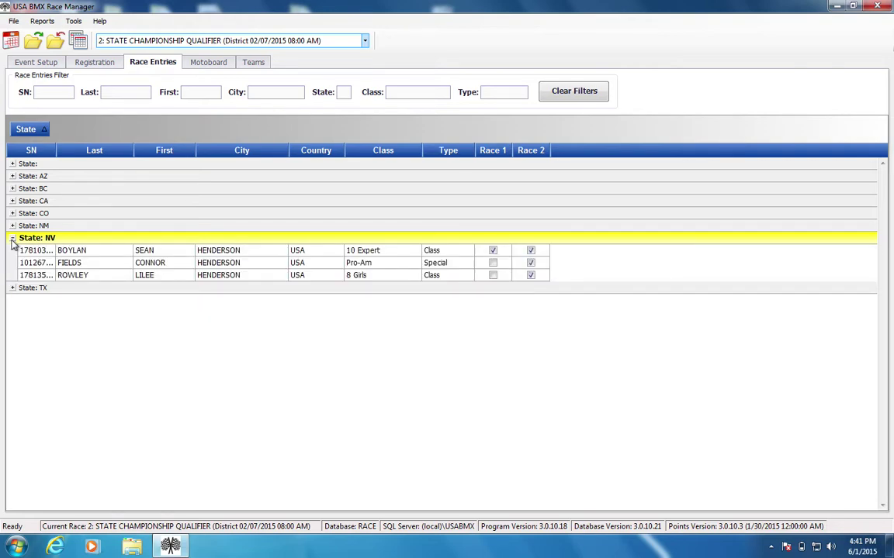
{"action": "left_click", "coordinate": [80, 265]}
{"action": "left_click", "coordinate": [13, 238]}
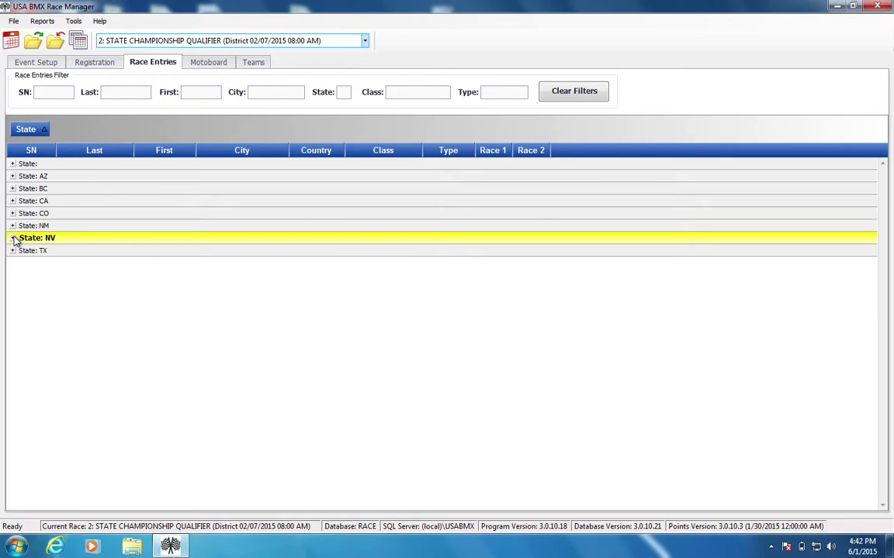
{"action": "left_click", "coordinate": [13, 250]}
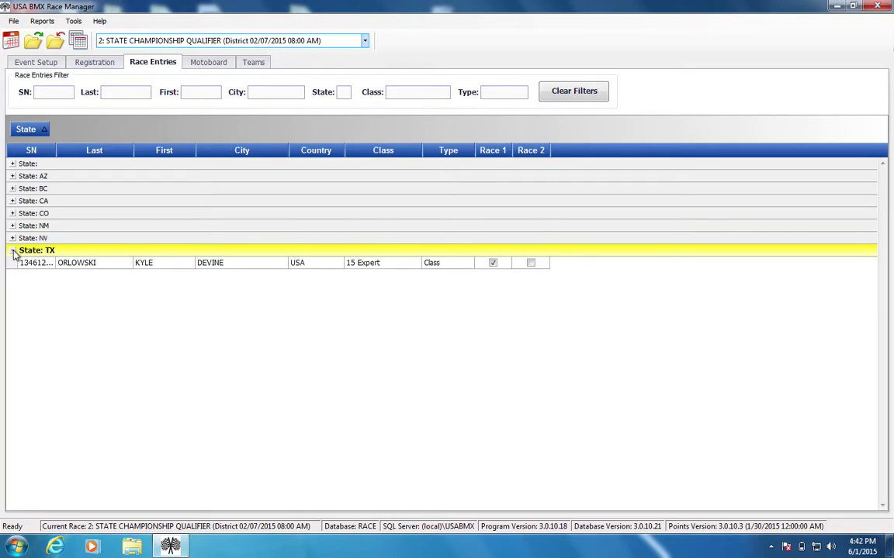
{"action": "left_click", "coordinate": [13, 250]}
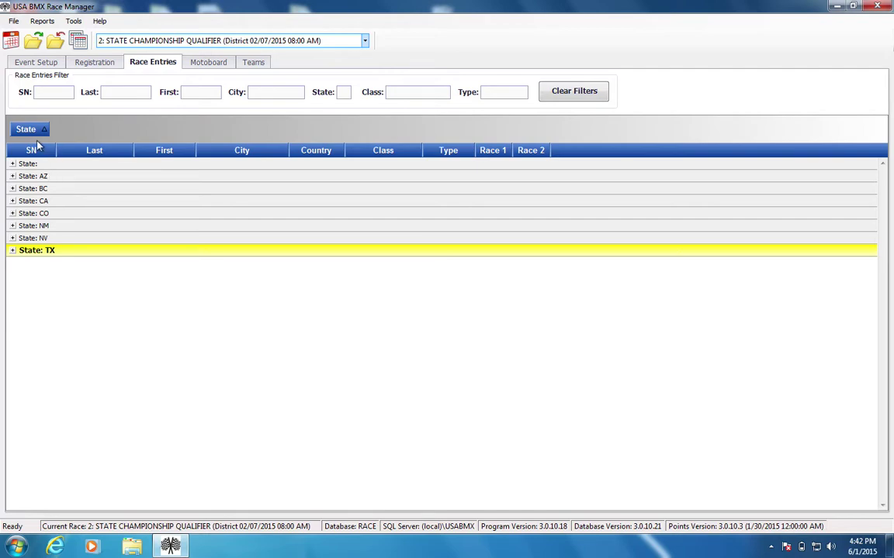
{"action": "left_click_drag", "start_coordinate": [34, 128], "coordinate": [279, 167]}
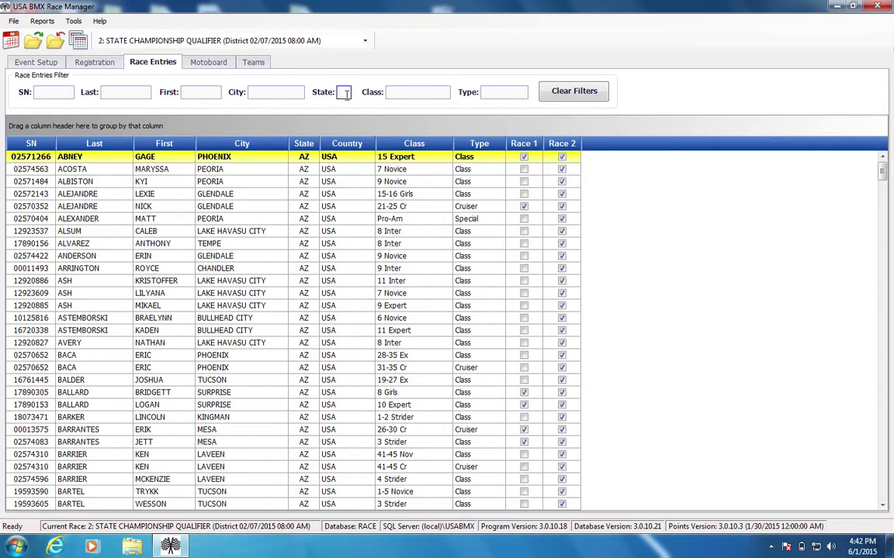
Step: Filter the race entries by state NV to view the Nevada riders, and empty the state filter
{"action": "type", "text": "NV"}
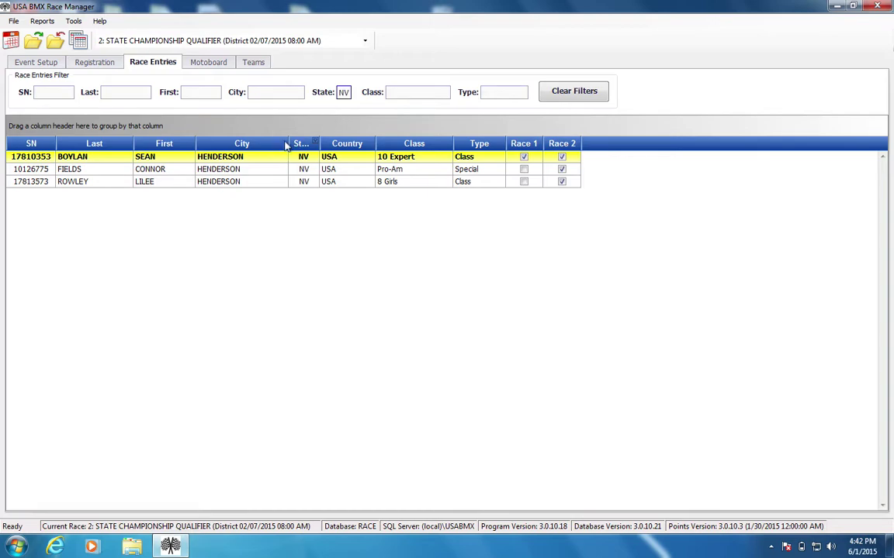
{"action": "key", "text": "BackSpace"}
{"action": "key", "text": "BackSpace"}
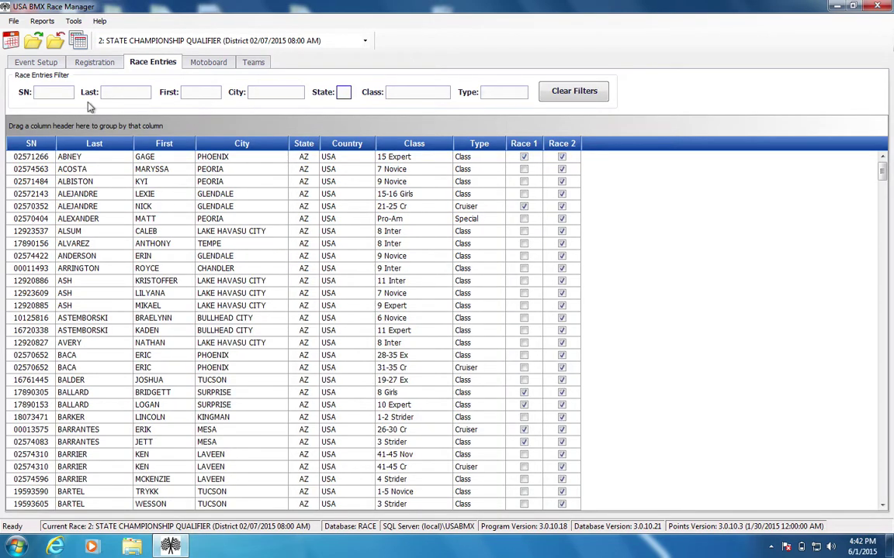
Step: Filter the race entries by class 30 and by class 21 in turn, emptying the class filter after each one
{"action": "left_click", "coordinate": [105, 91]}
{"action": "left_click", "coordinate": [400, 92]}
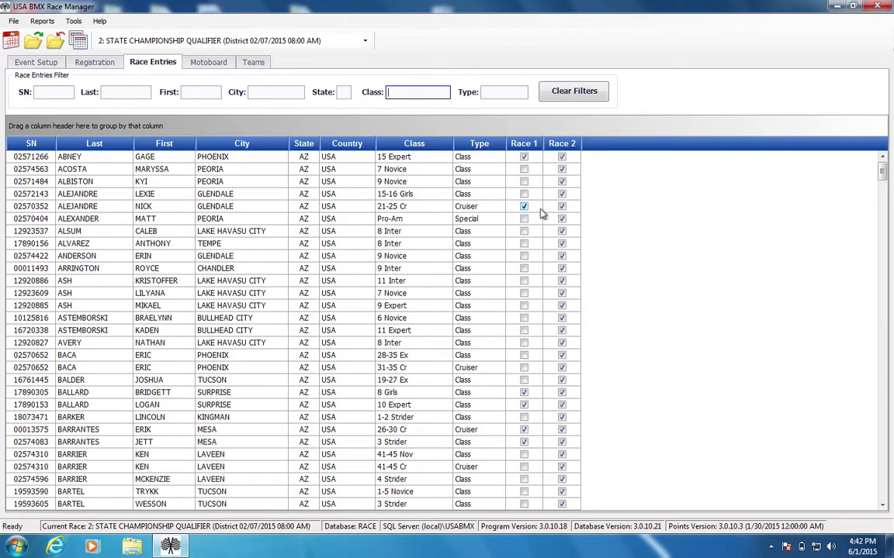
{"action": "type", "text": "31-35 Cr"}
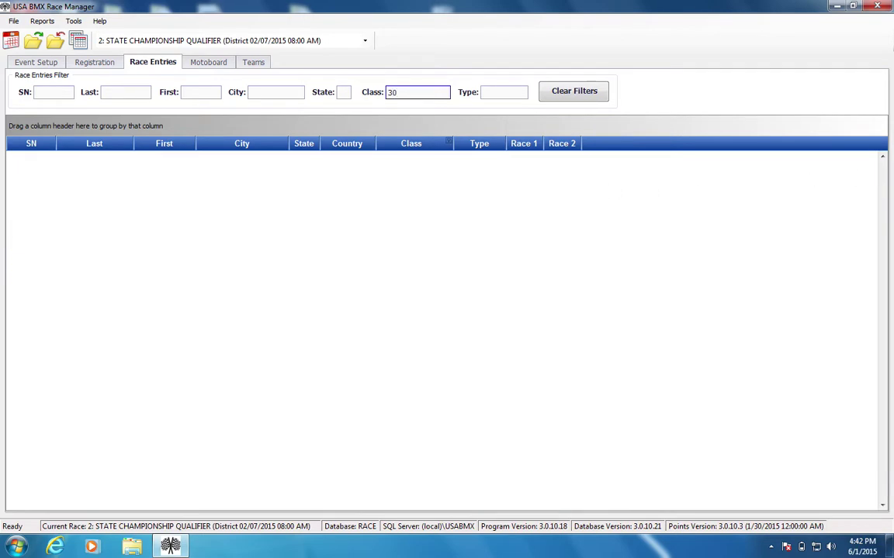
{"action": "key", "text": "Return"}
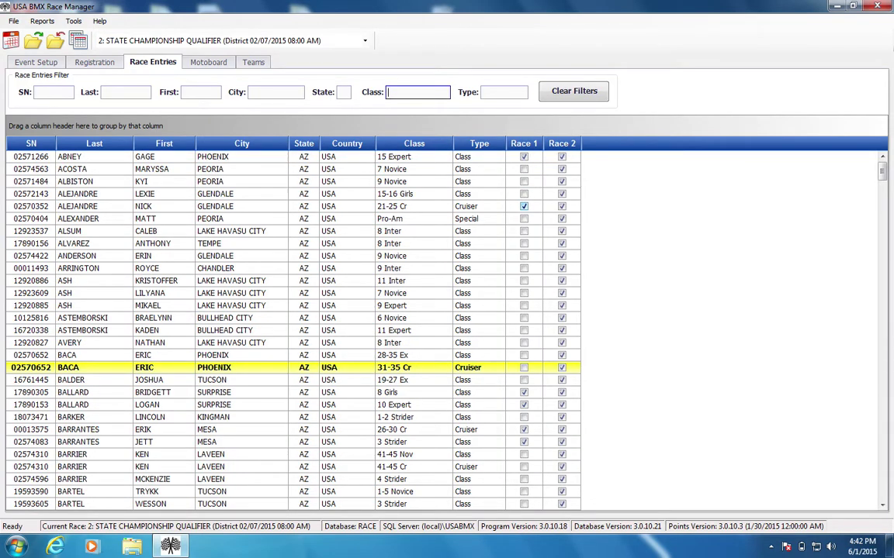
{"action": "type", "text": "21"}
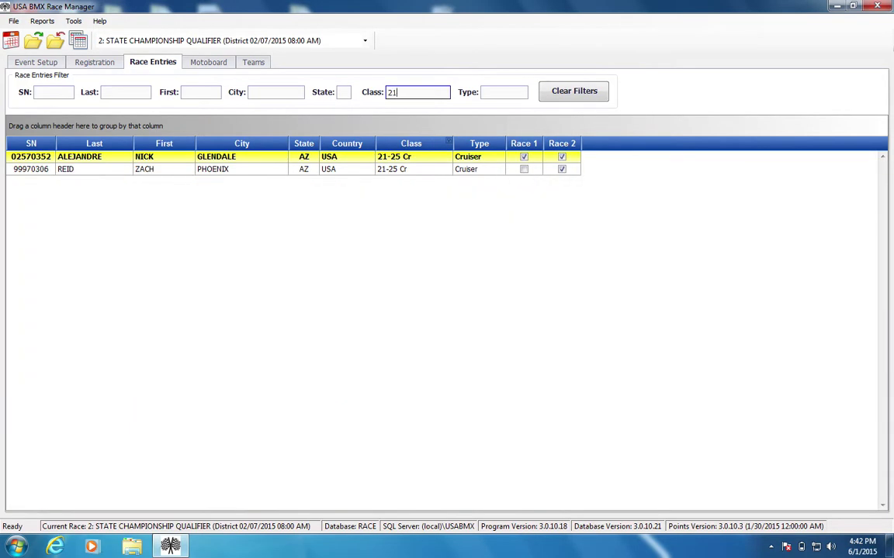
{"action": "key", "text": "BackSpace"}
{"action": "key", "text": "BackSpace"}
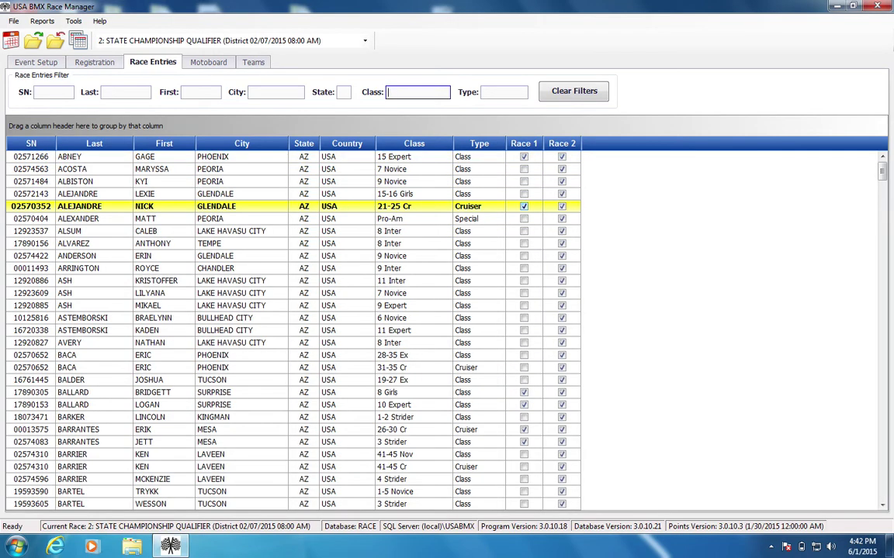
Step: Filter the race entries by class text 31- to view the riders in the 31-35 classes
{"action": "type", "text": "39"}
{"action": "key", "text": "BackSpace"}
{"action": "key", "text": "BackSpace"}
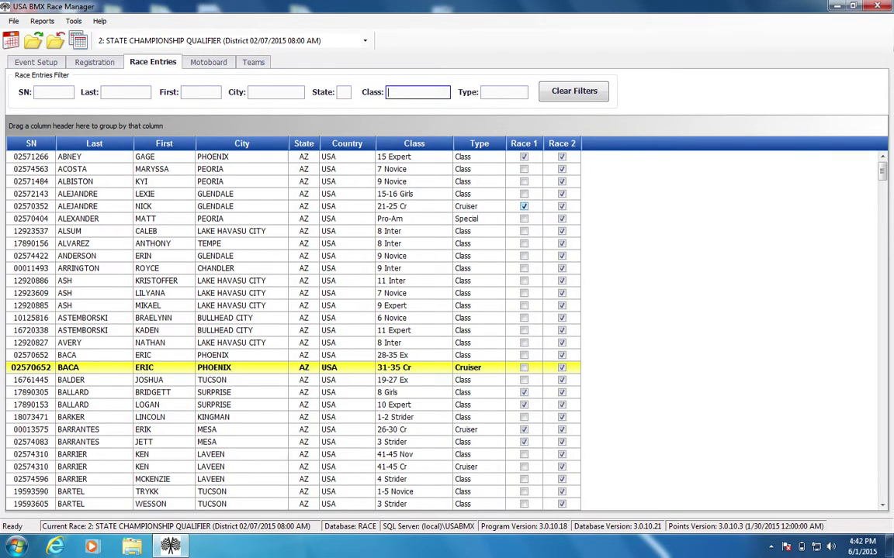
{"action": "type", "text": "31"}
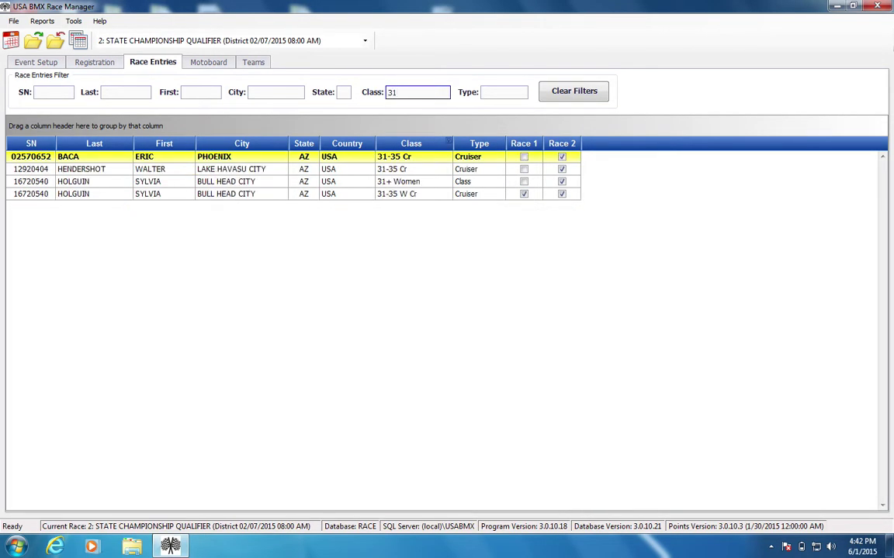
{"action": "type", "text": "-"}
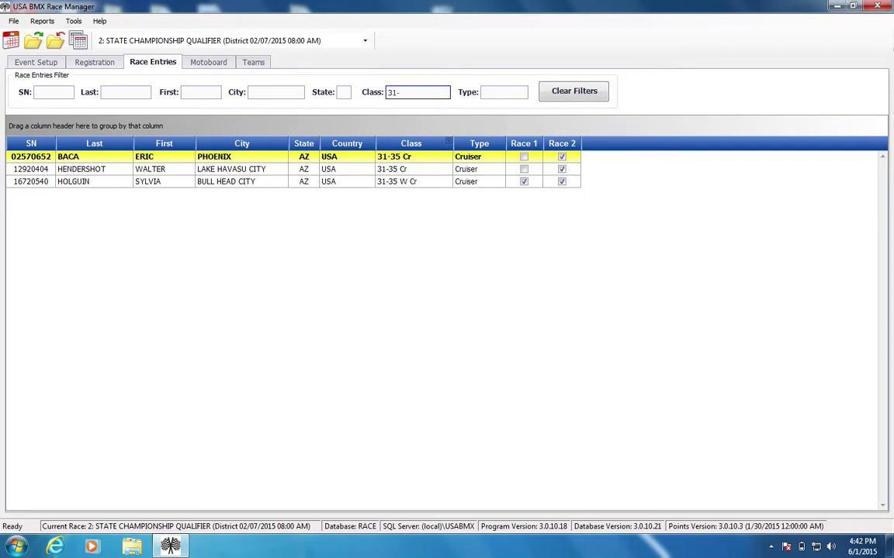
{"action": "type", "text": "3"}
Step: Change the class filter to 36- to view the 36-40 riders, and clear all filters
{"action": "key", "text": "BackSpace"}
{"action": "key", "text": "BackSpace"}
{"action": "key", "text": "BackSpace"}
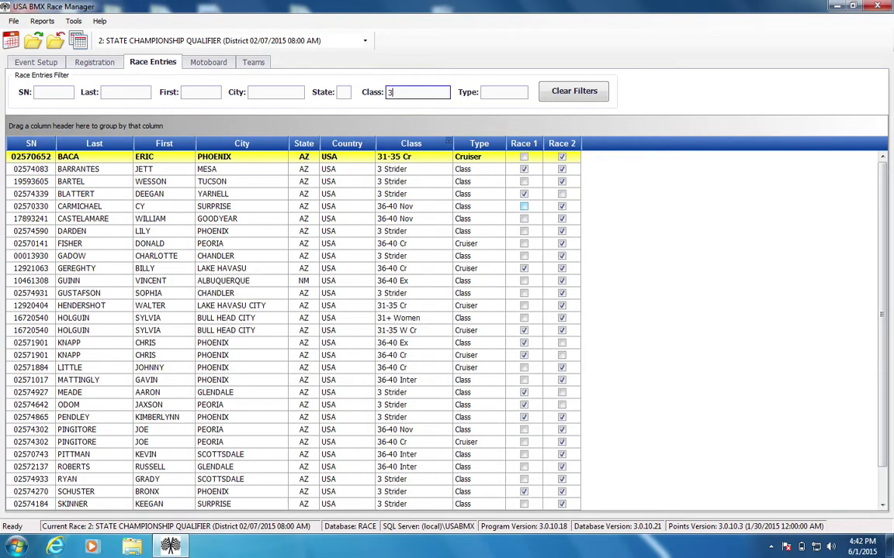
{"action": "type", "text": "6-"}
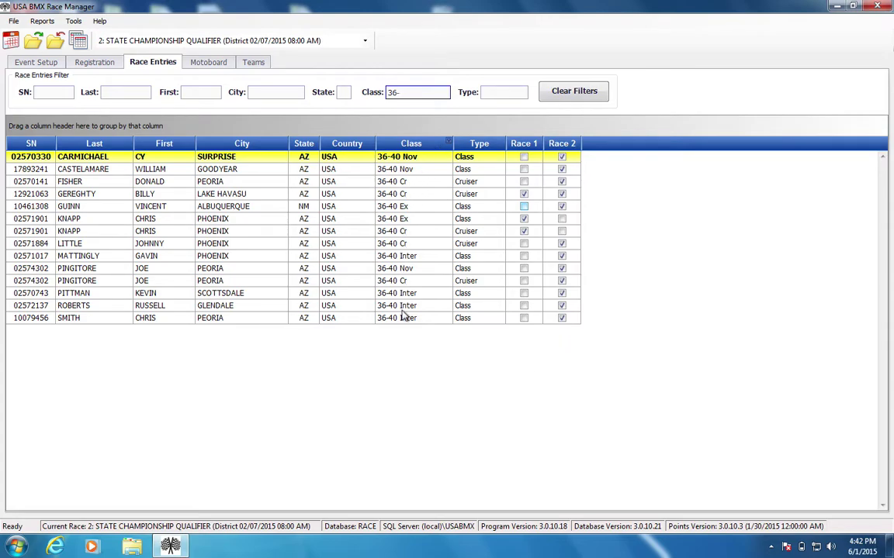
{"action": "left_click", "coordinate": [574, 92]}
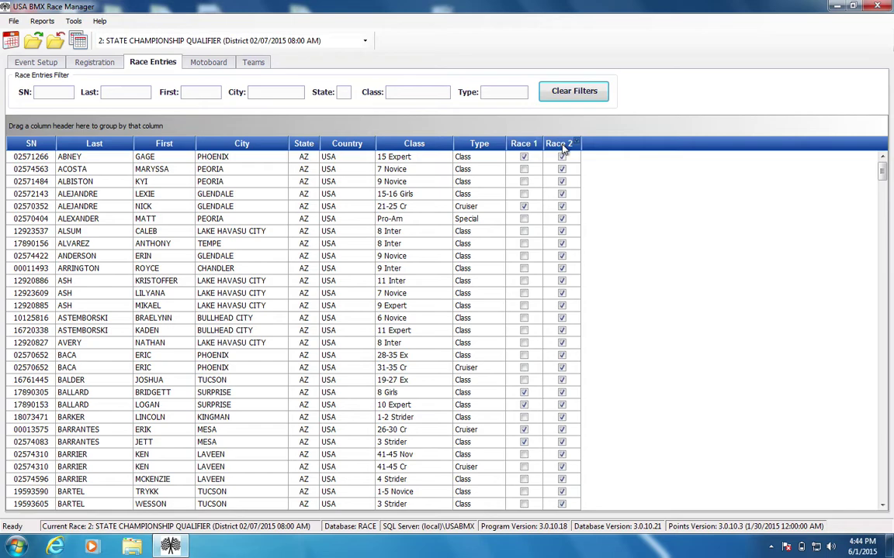
Step: Review the Friday Prerace and State Championship Qualifier races in the event setup, and return to the race entries
{"action": "left_click", "coordinate": [37, 61]}
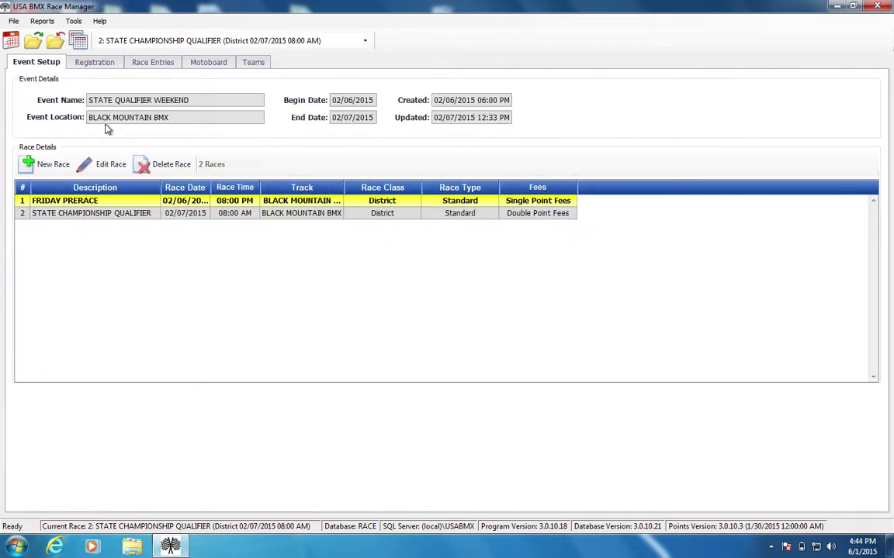
{"action": "left_click", "coordinate": [142, 217]}
{"action": "left_click", "coordinate": [132, 201]}
{"action": "left_click", "coordinate": [142, 216]}
{"action": "left_click", "coordinate": [144, 202]}
{"action": "left_click", "coordinate": [148, 216]}
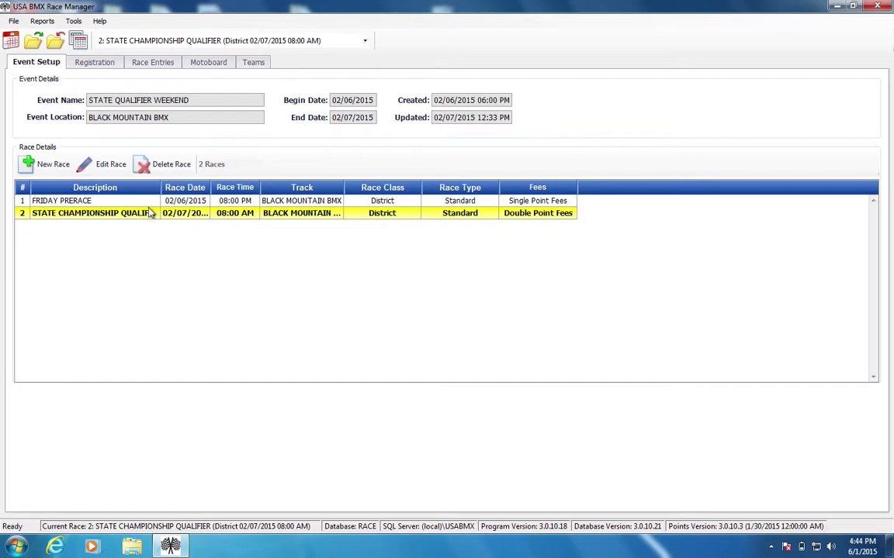
{"action": "left_click", "coordinate": [140, 201]}
{"action": "left_click", "coordinate": [141, 211]}
{"action": "left_click", "coordinate": [155, 62]}
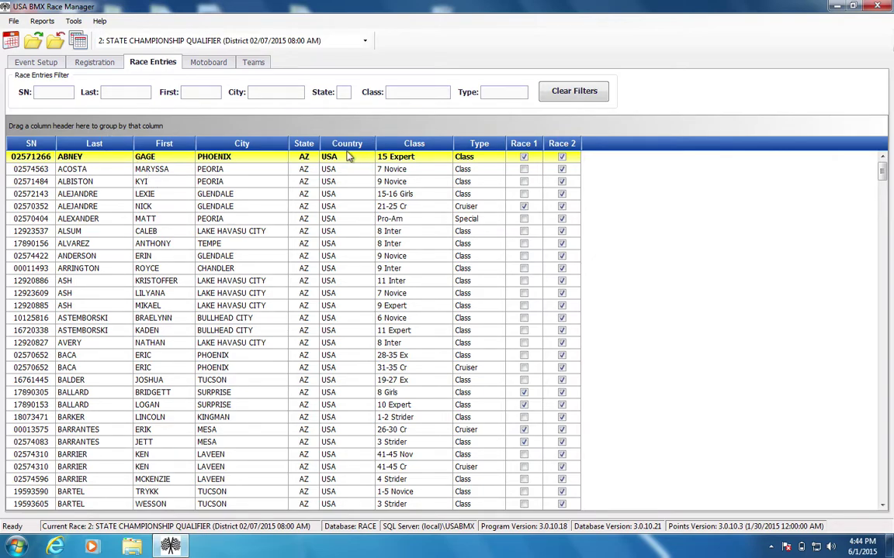
Step: Group the race entries by country with state nested beneath it, taking the city level out of the grouping
{"action": "left_click_drag", "start_coordinate": [318, 143], "coordinate": [310, 124]}
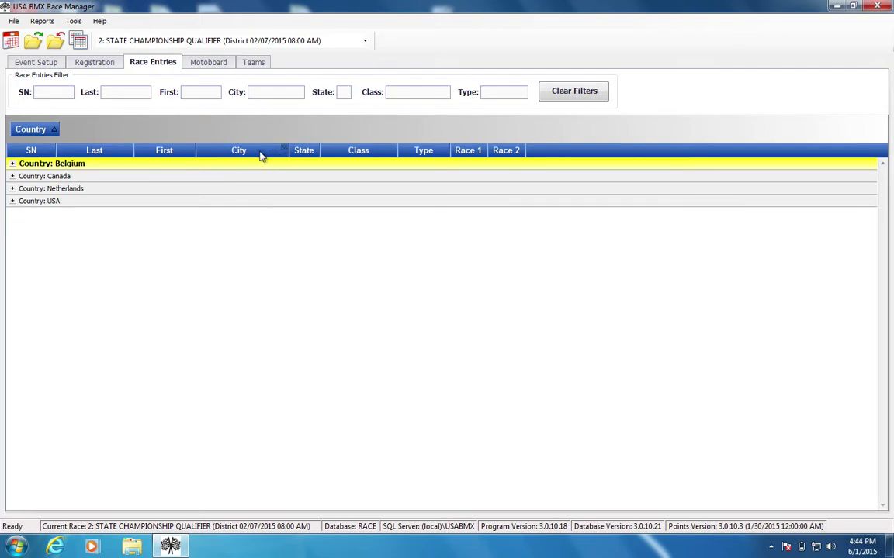
{"action": "left_click_drag", "start_coordinate": [260, 155], "coordinate": [99, 135]}
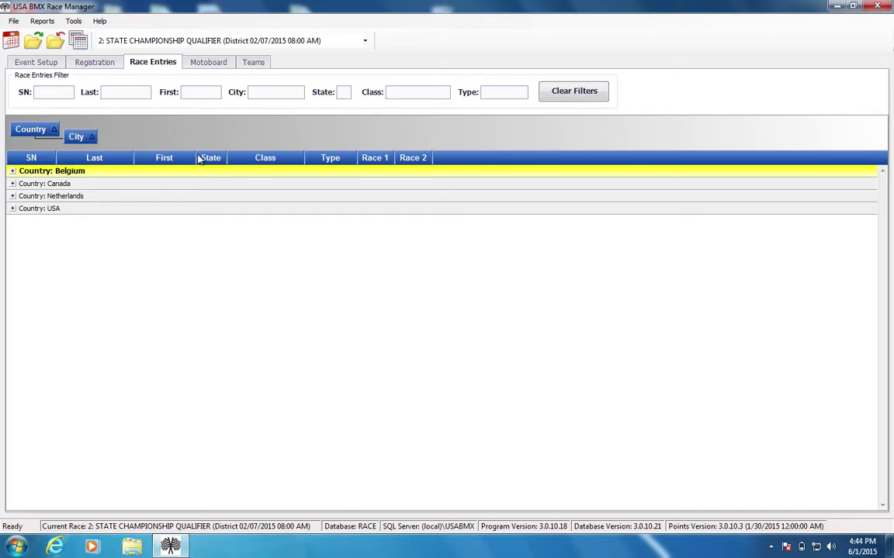
{"action": "left_click_drag", "start_coordinate": [199, 158], "coordinate": [65, 134]}
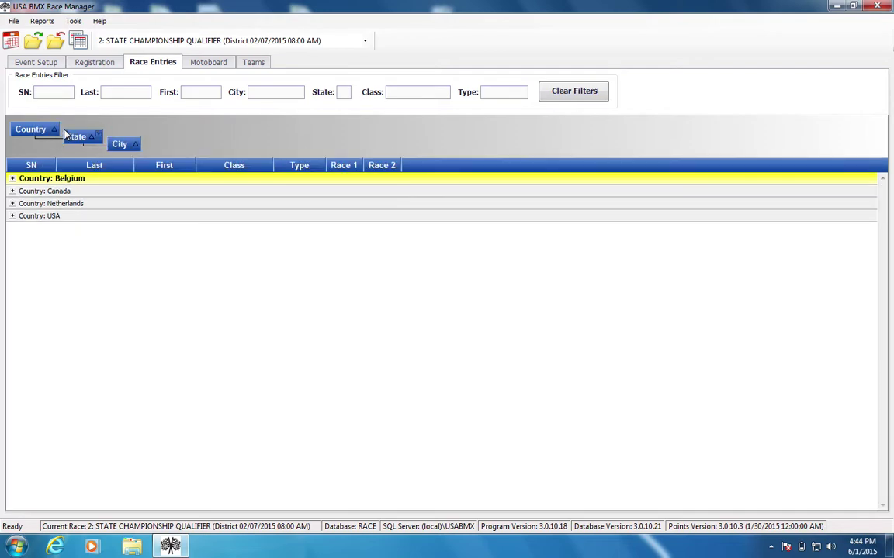
{"action": "left_click_drag", "start_coordinate": [120, 144], "coordinate": [194, 184]}
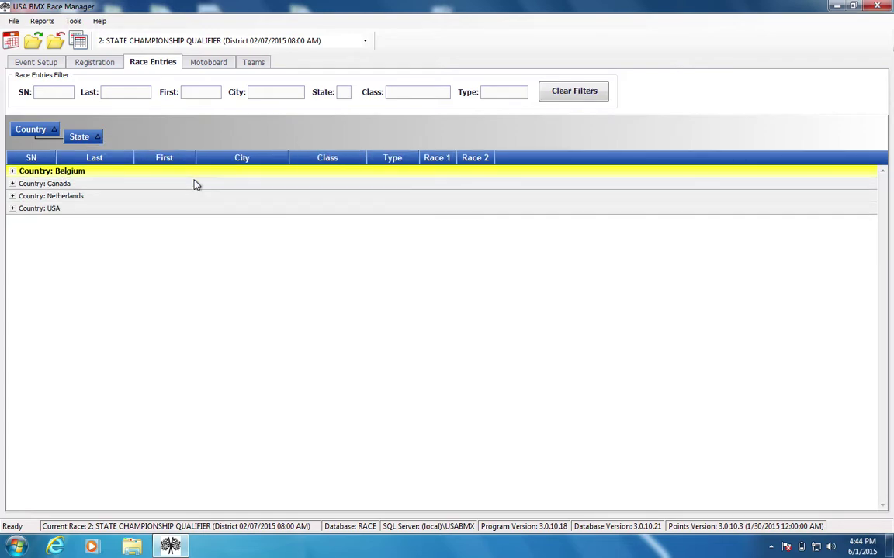
Step: Examine the state subgroups under USA, Netherlands, Canada and Belgium, collapsing each country group
{"action": "left_click", "coordinate": [12, 209]}
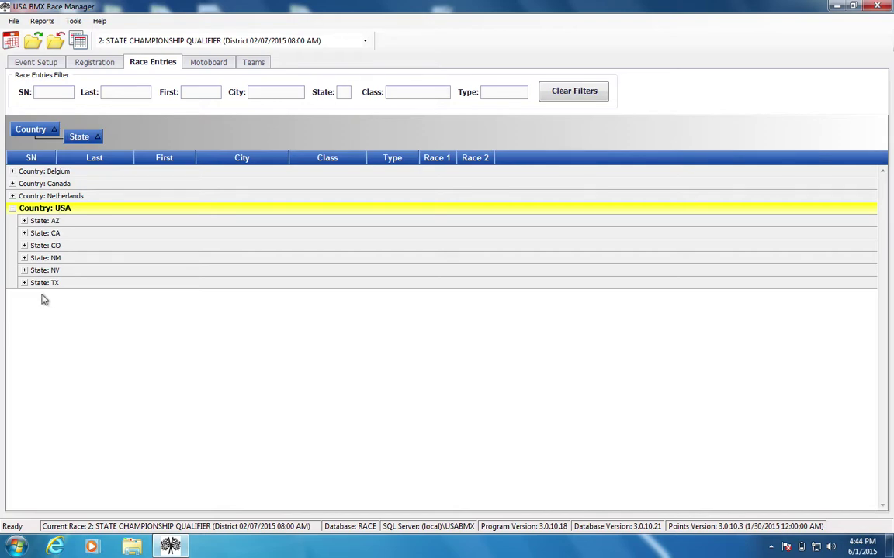
{"action": "left_click", "coordinate": [12, 209]}
{"action": "left_click", "coordinate": [12, 196]}
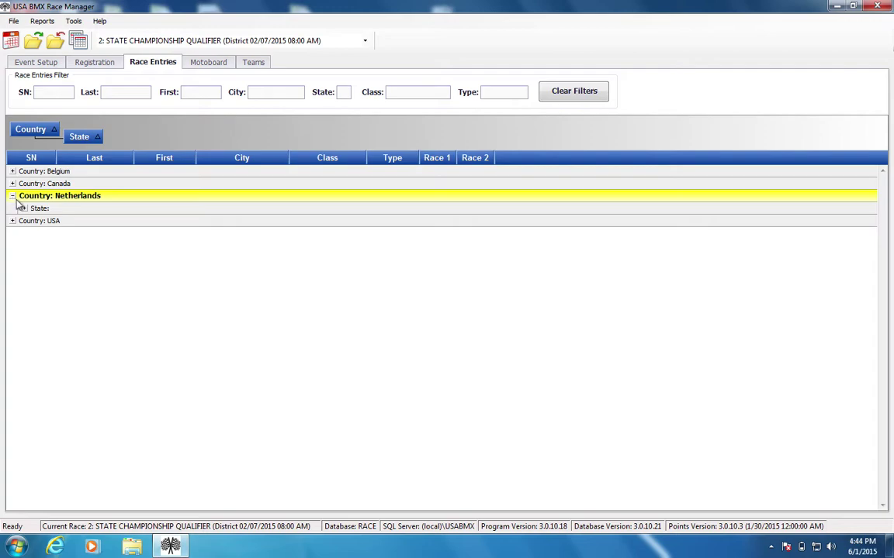
{"action": "left_click", "coordinate": [12, 184]}
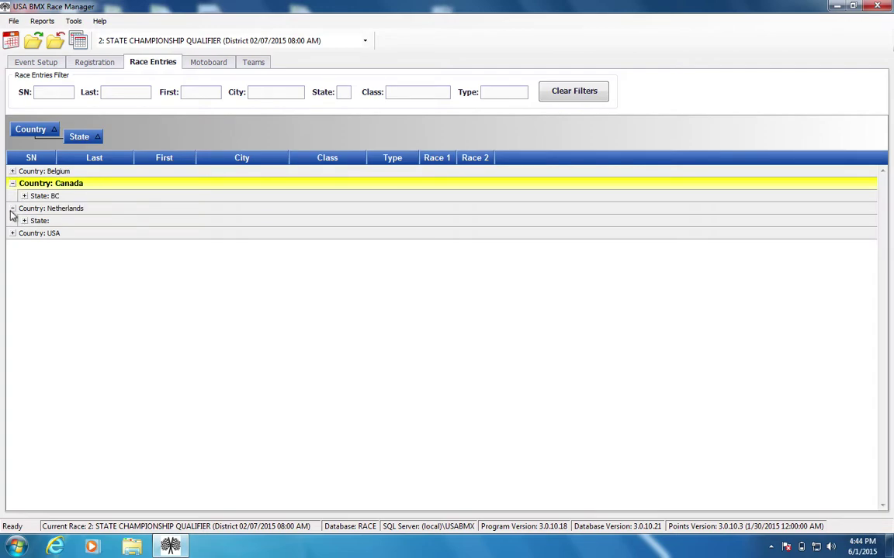
{"action": "left_click", "coordinate": [12, 209]}
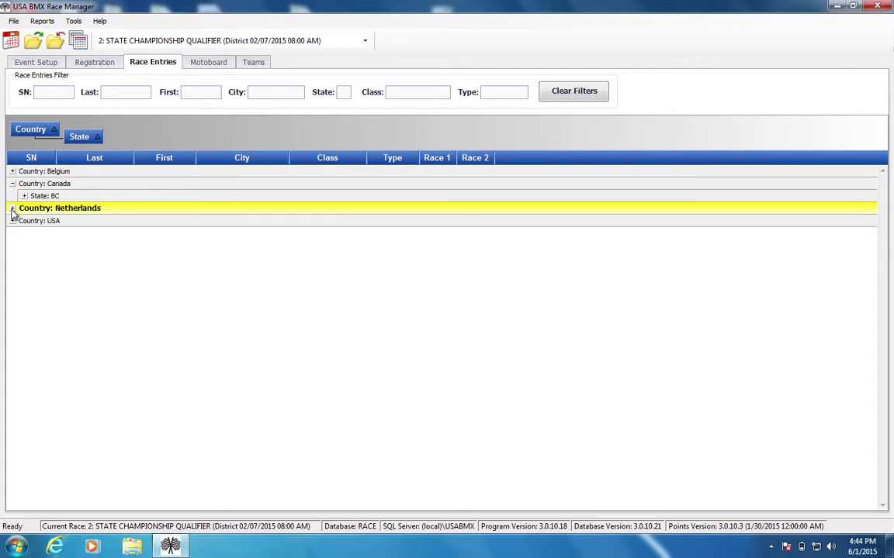
{"action": "left_click", "coordinate": [54, 183]}
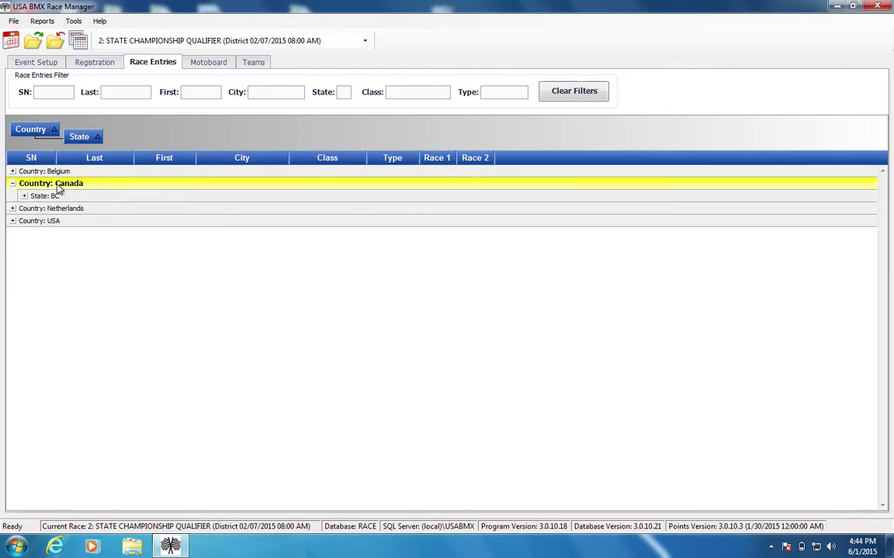
{"action": "left_click", "coordinate": [12, 183]}
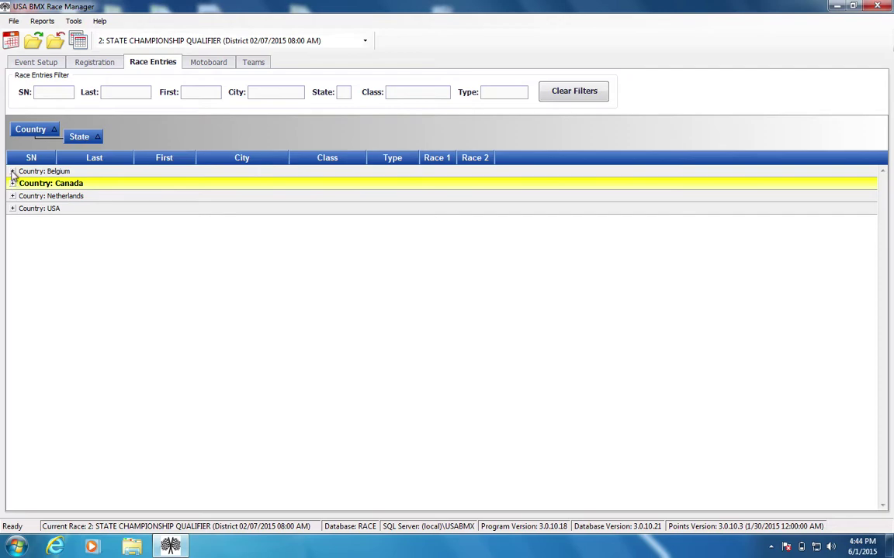
{"action": "left_click", "coordinate": [12, 171]}
{"action": "left_click", "coordinate": [12, 171]}
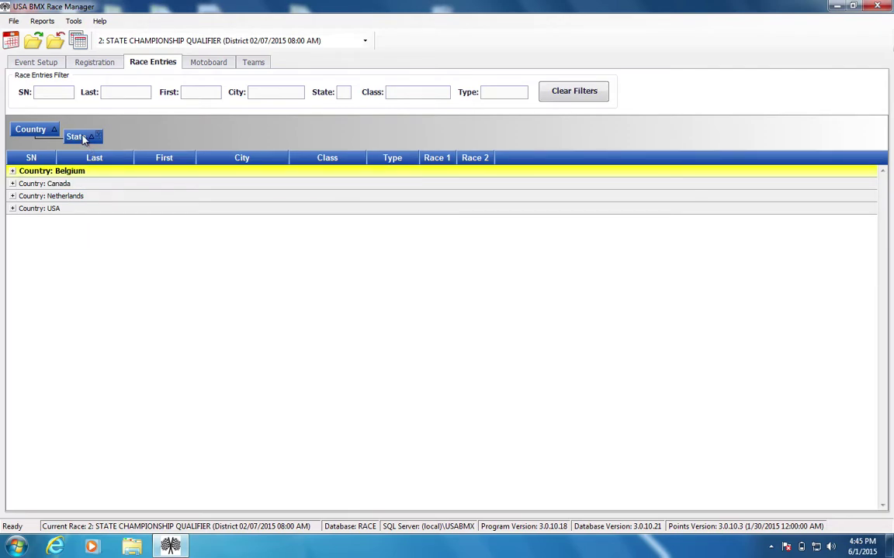
Step: Remove the state level from the grouping and view the USA entries grouped by country only, collapsing the group
{"action": "left_click_drag", "start_coordinate": [84, 138], "coordinate": [288, 167]}
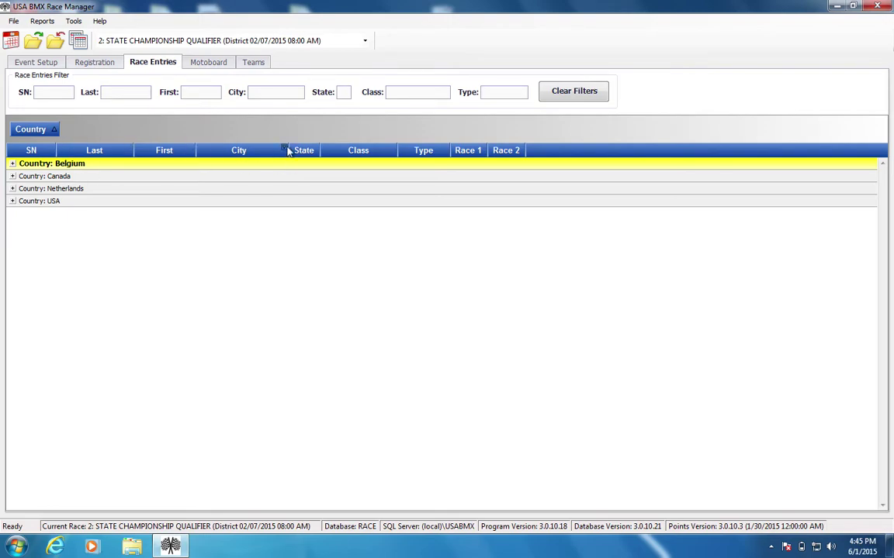
{"action": "left_click", "coordinate": [12, 201]}
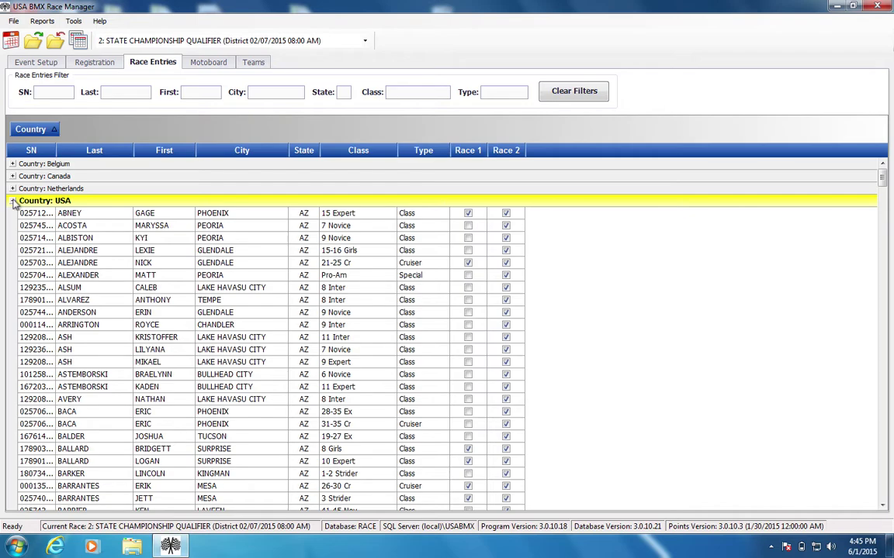
{"action": "left_click", "coordinate": [12, 201]}
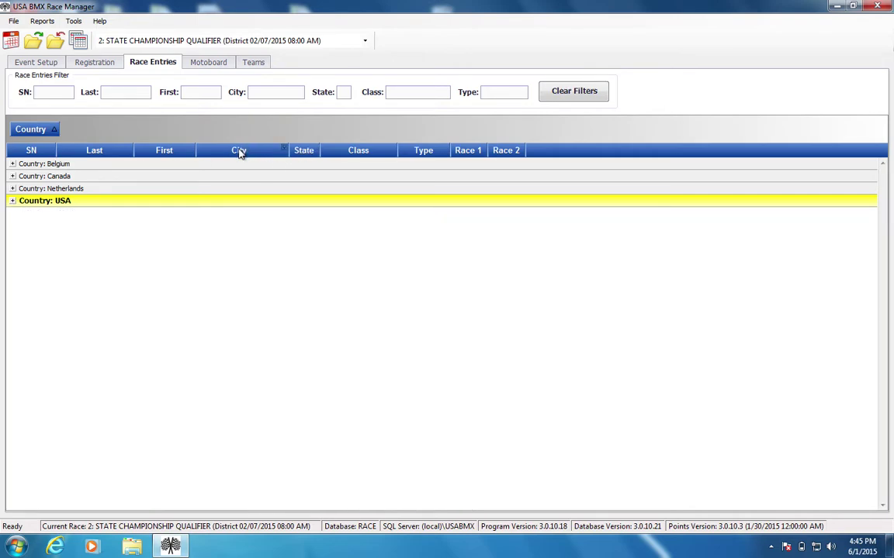
Step: Nest the race entries by country, state and city, and expand the USA group
{"action": "left_click_drag", "start_coordinate": [239, 153], "coordinate": [172, 126]}
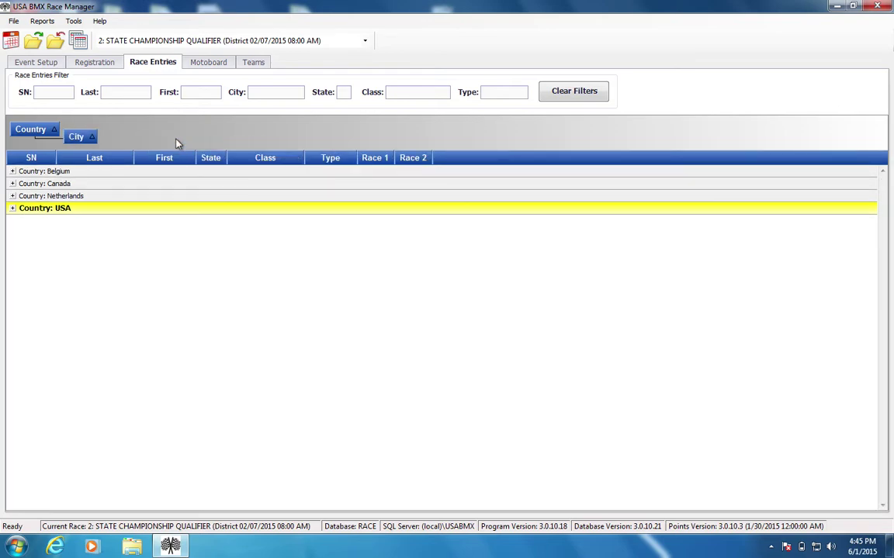
{"action": "left_click", "coordinate": [12, 209]}
{"action": "left_click", "coordinate": [12, 209]}
{"action": "left_click_drag", "start_coordinate": [208, 160], "coordinate": [76, 133]}
{"action": "left_click", "coordinate": [12, 216]}
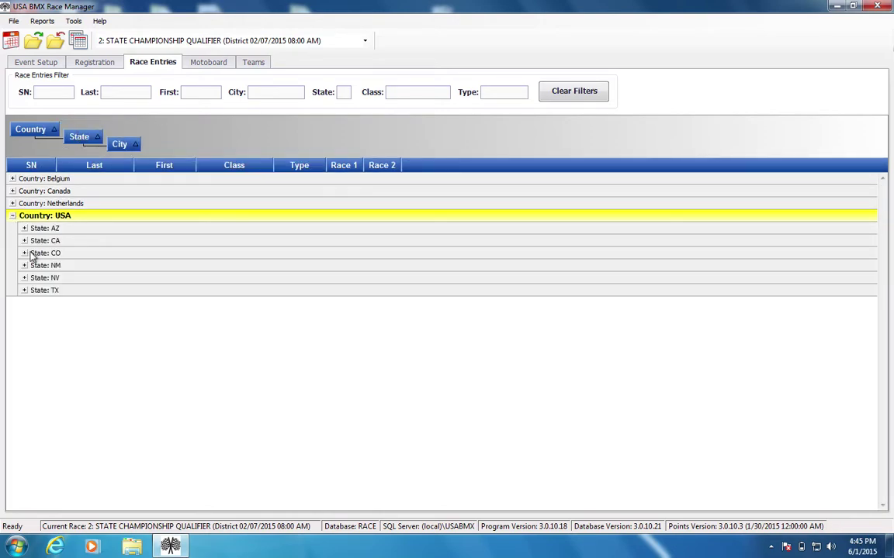
Step: Examine the city subgroups of the CA, CO and NM states under USA, leaving NM expanded
{"action": "left_click", "coordinate": [25, 241]}
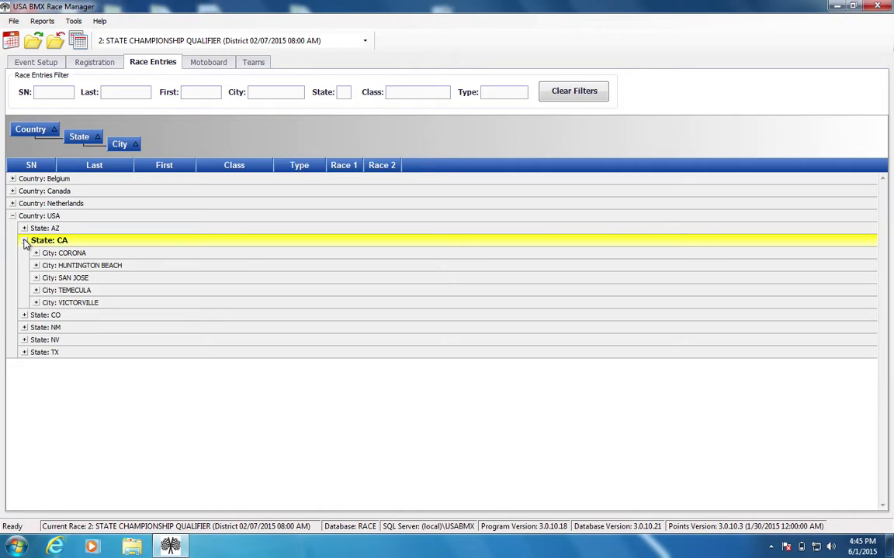
{"action": "left_click", "coordinate": [25, 241]}
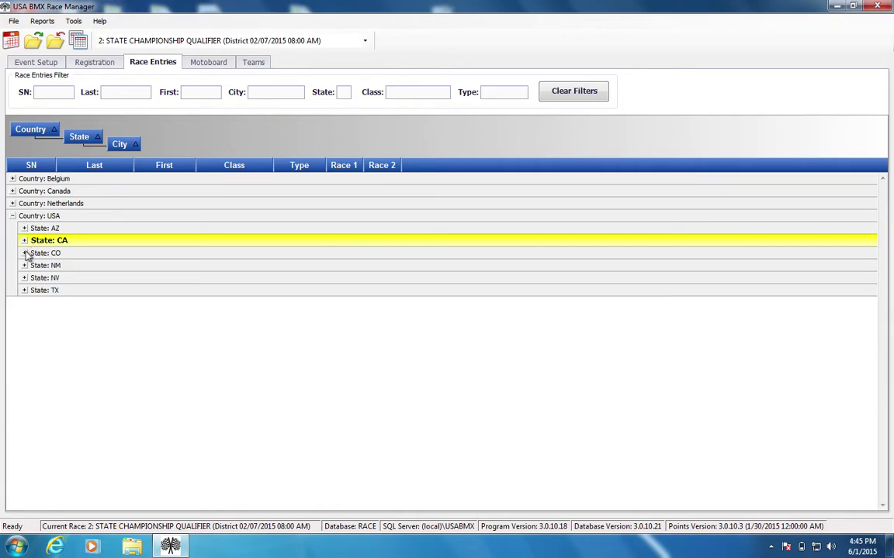
{"action": "left_click", "coordinate": [25, 253]}
{"action": "left_click", "coordinate": [24, 253]}
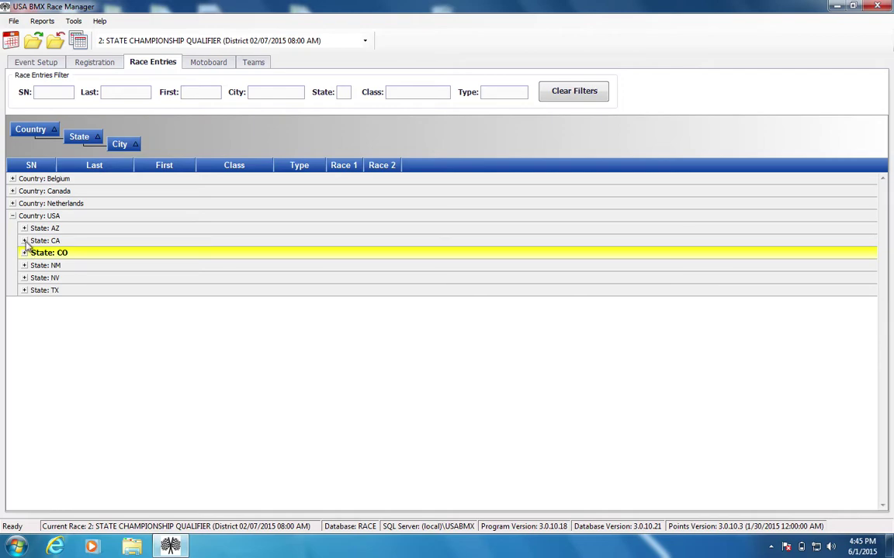
{"action": "left_click", "coordinate": [25, 240]}
{"action": "left_click", "coordinate": [25, 240]}
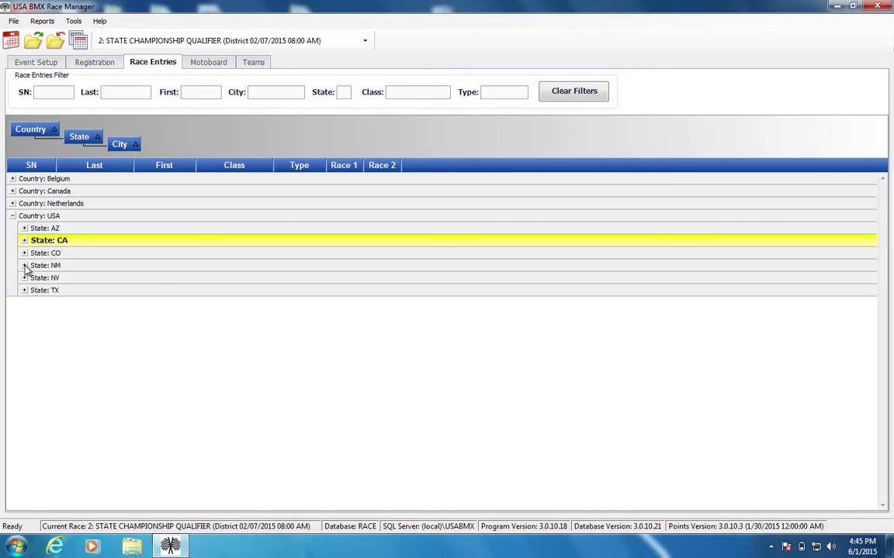
{"action": "left_click", "coordinate": [25, 265]}
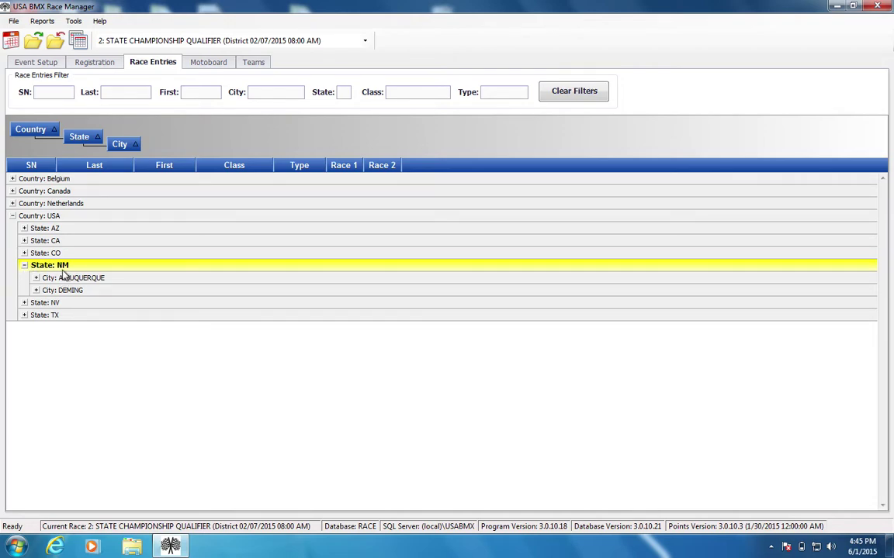
Step: Collapse the NM state, examine the city subgroups of CA, and collapse the whole USA group
{"action": "left_click", "coordinate": [24, 265]}
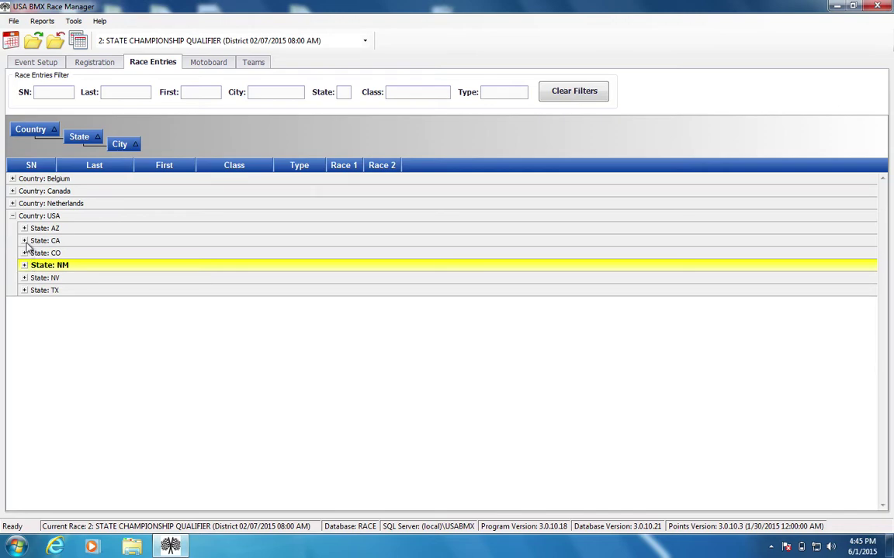
{"action": "left_click", "coordinate": [25, 241]}
{"action": "left_click", "coordinate": [25, 241]}
{"action": "left_click", "coordinate": [25, 241]}
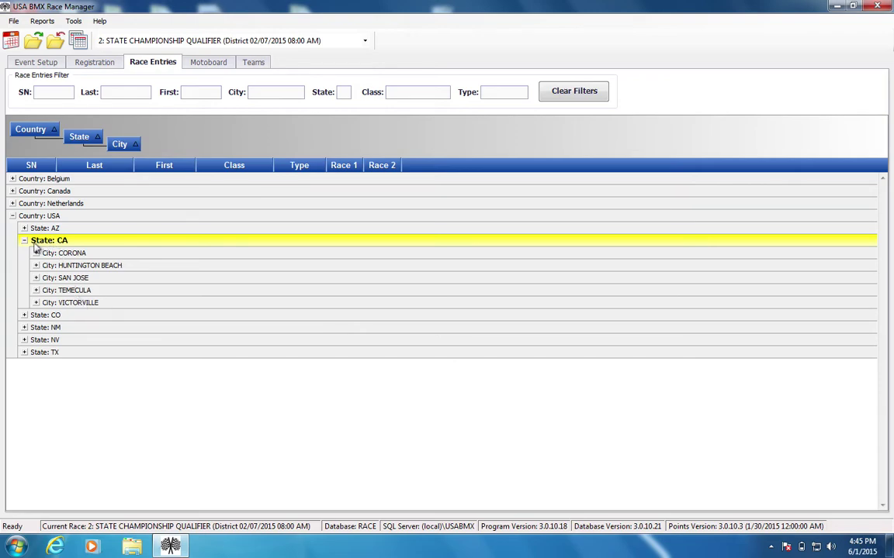
{"action": "left_click", "coordinate": [25, 241]}
{"action": "left_click", "coordinate": [13, 216]}
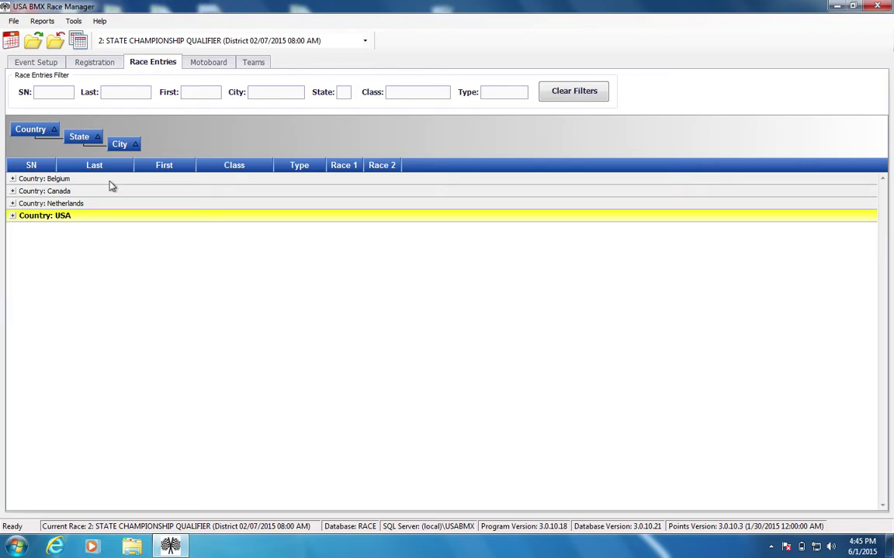
Step: Remove city, state and country from the race entries grouping, restoring the flat ungrouped list
{"action": "left_click_drag", "start_coordinate": [134, 151], "coordinate": [179, 168]}
{"action": "left_click_drag", "start_coordinate": [73, 135], "coordinate": [285, 184]}
{"action": "left_click_drag", "start_coordinate": [28, 131], "coordinate": [278, 163]}
Step: Look over the event's registration and motoboard pages, returning to registration
{"action": "left_click", "coordinate": [94, 62]}
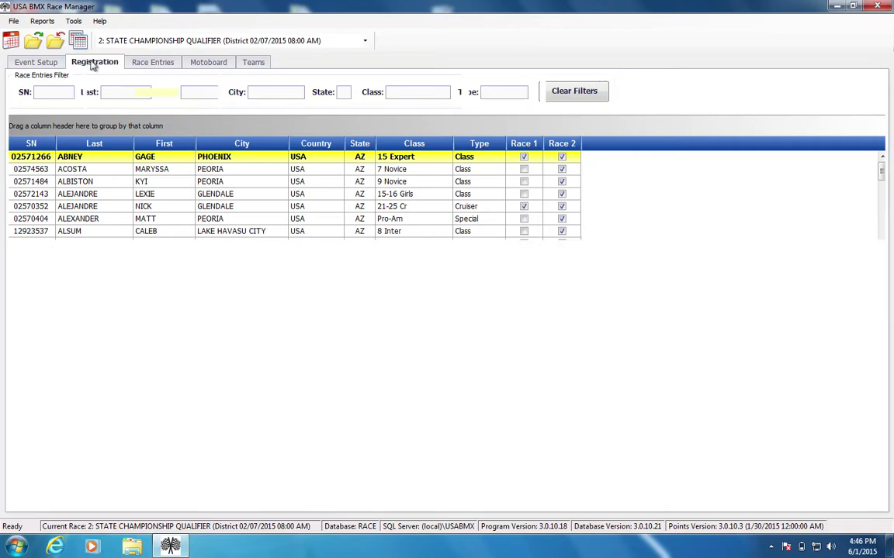
{"action": "left_click", "coordinate": [199, 63]}
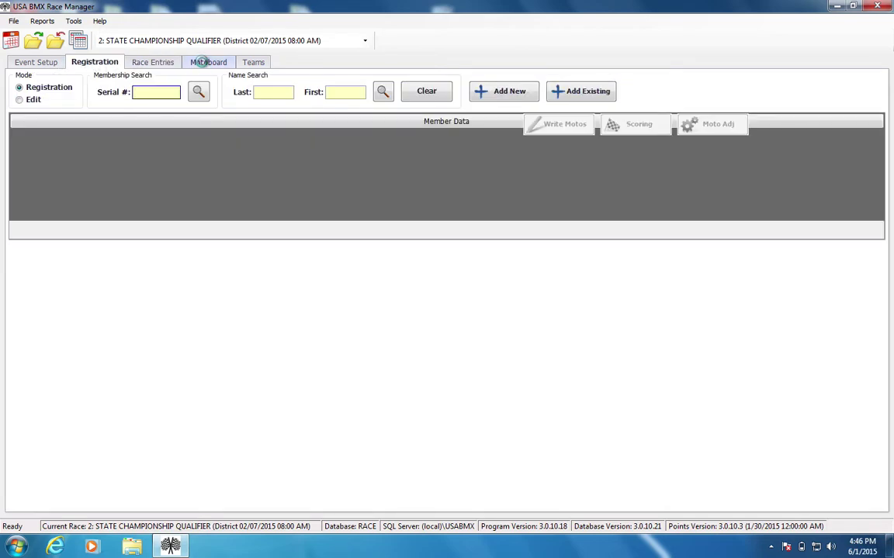
{"action": "left_click", "coordinate": [99, 60]}
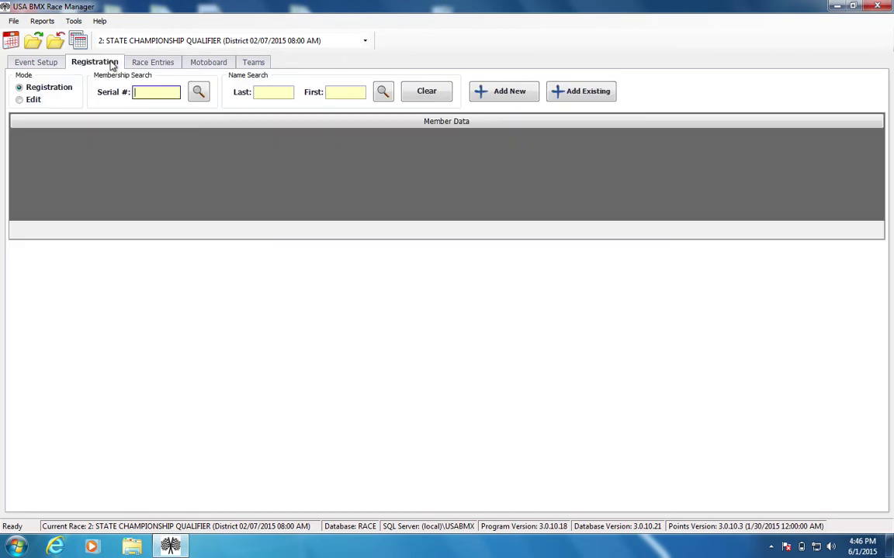
Step: Go back to the race entries, filter them by a rider's first name, and empty that filter
{"action": "left_click", "coordinate": [163, 62]}
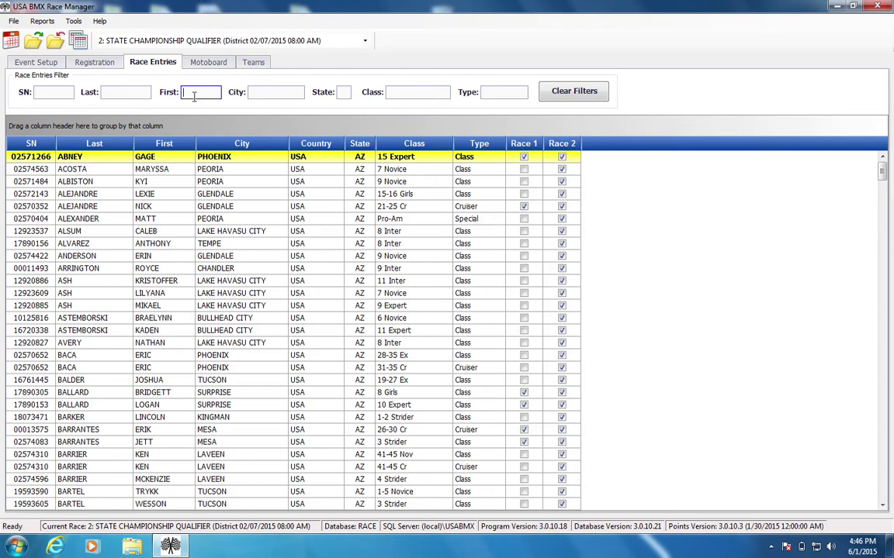
{"action": "type", "text": "brian"}
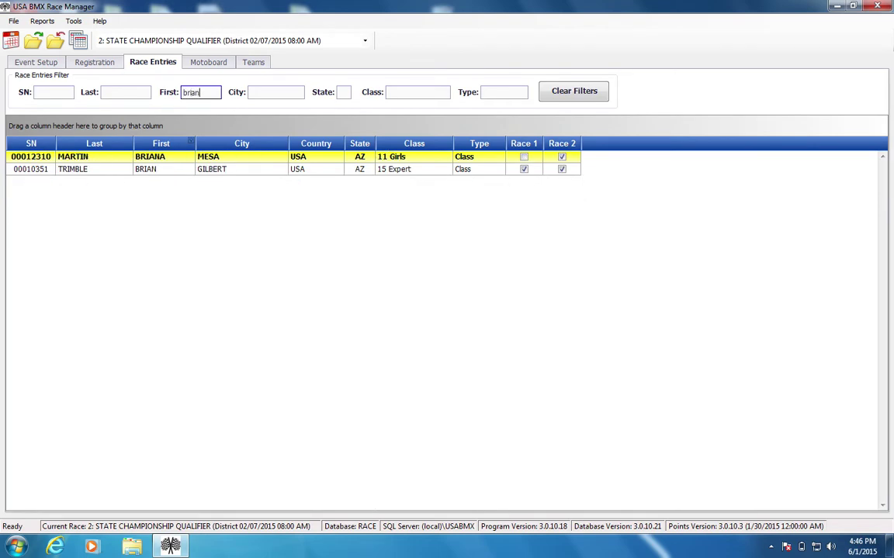
{"action": "key", "text": "BackSpace"}
{"action": "key", "text": "BackSpace"}
{"action": "key", "text": "BackSpace"}
{"action": "key", "text": "BackSpace"}
{"action": "key", "text": "BackSpace"}
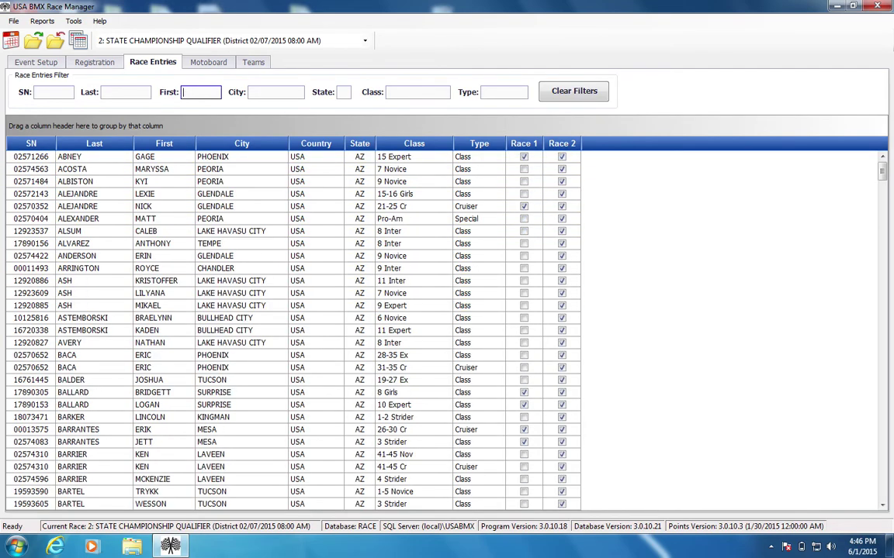
Step: Filter the race entries by a different first name, remove it, and clear all filters
{"action": "type", "text": "frank"}
{"action": "key", "text": "BackSpace"}
{"action": "key", "text": "BackSpace"}
{"action": "key", "text": "BackSpace"}
{"action": "key", "text": "BackSpace"}
{"action": "key", "text": "BackSpace"}
{"action": "key", "text": "shift+Tab"}
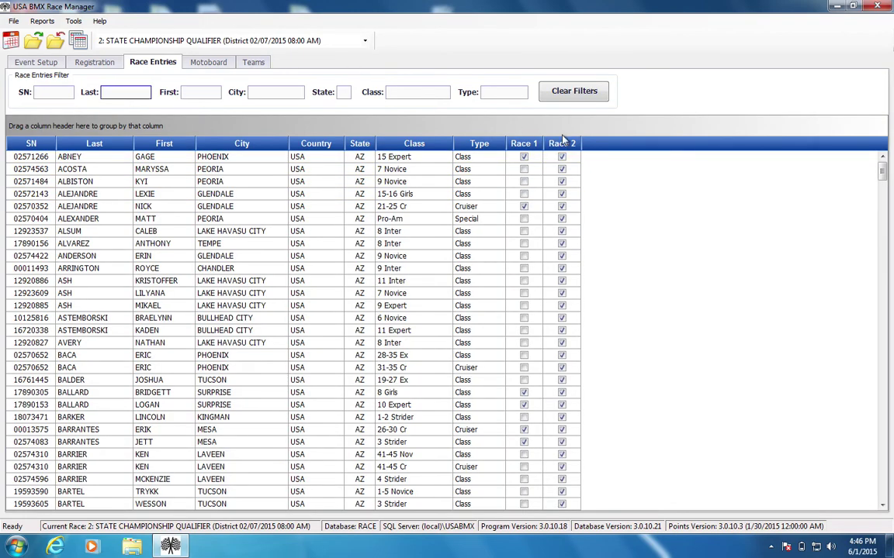
{"action": "left_click", "coordinate": [546, 90]}
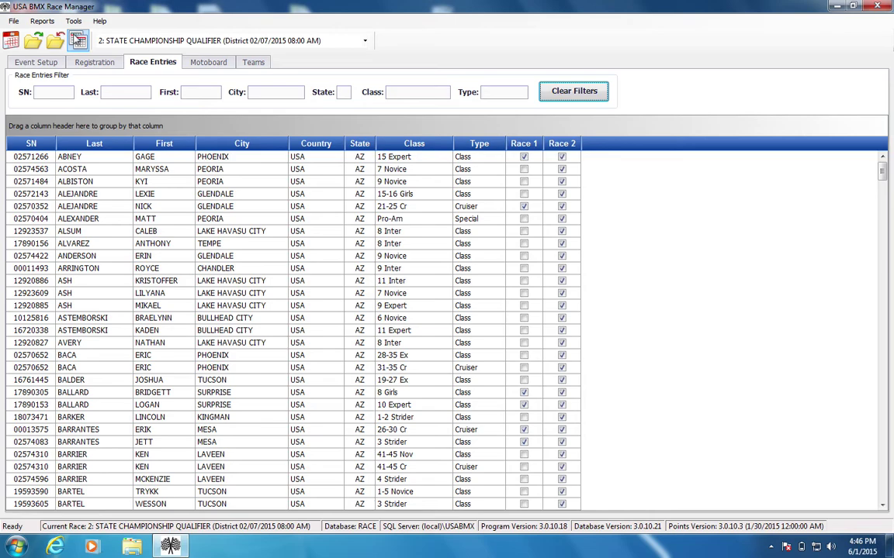
Step: View the event setup, registration and race entries pages in turn, ending on the registration page
{"action": "left_click", "coordinate": [43, 61]}
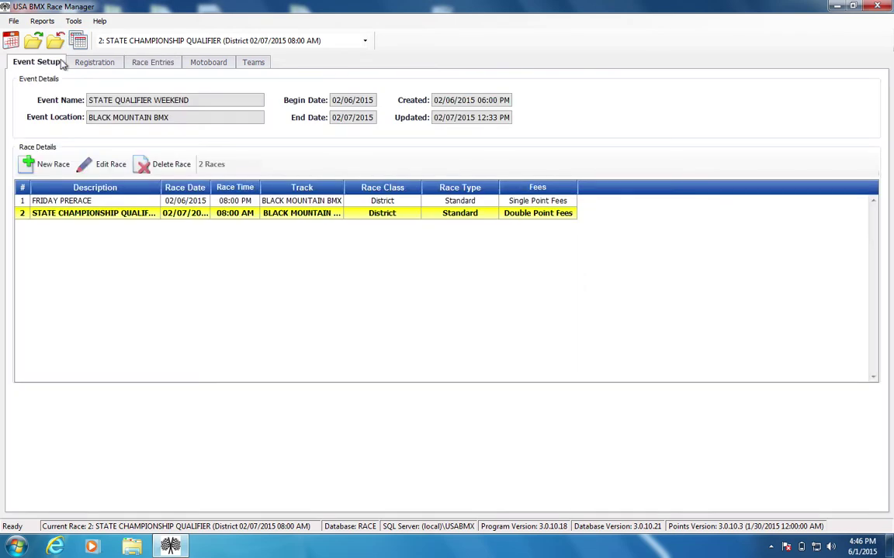
{"action": "left_click", "coordinate": [92, 64]}
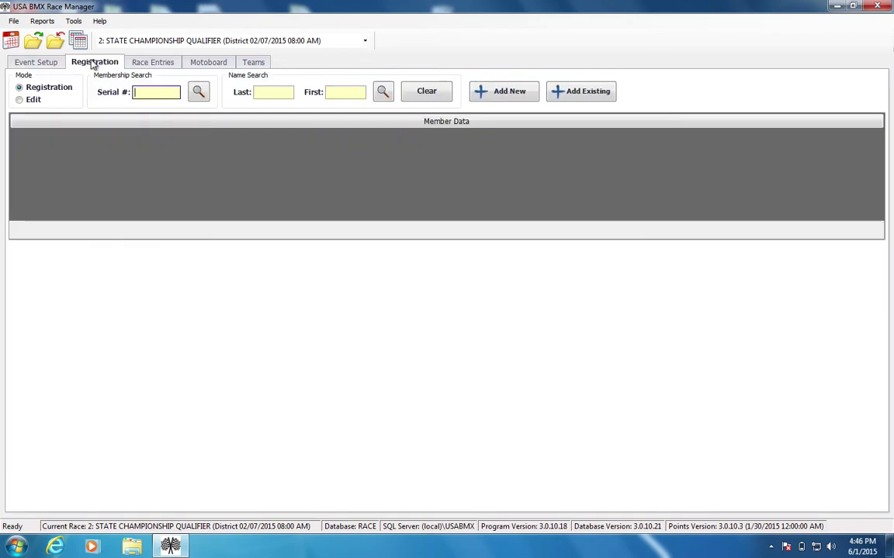
{"action": "left_click", "coordinate": [140, 63]}
{"action": "left_click", "coordinate": [97, 63]}
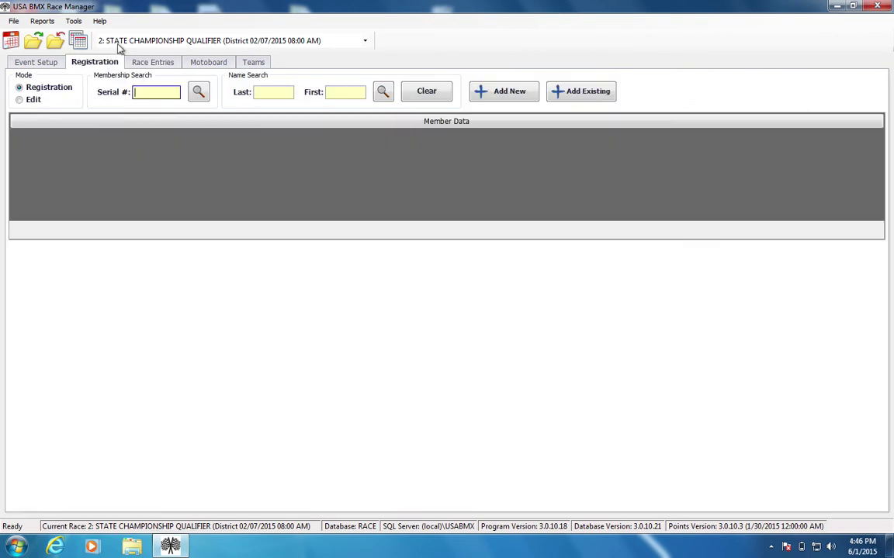